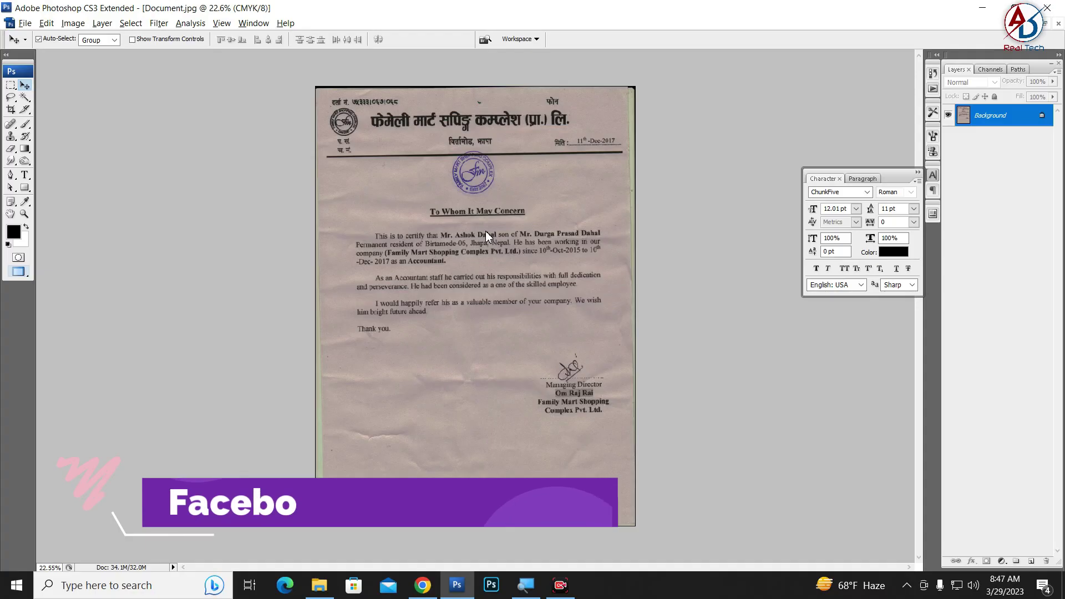
Step: Bring the scanned certificate's letterhead into view in Document.jpg
{"action": "left_click_drag", "start_coordinate": [579, 239], "coordinate": [579, 364]}
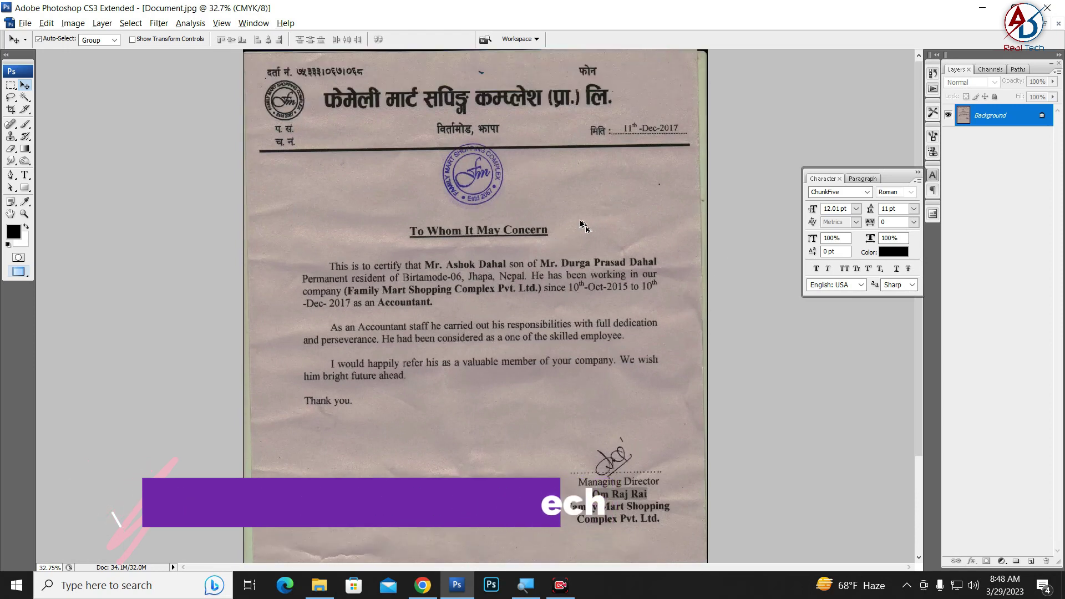
{"action": "scroll", "coordinate": [375, 228], "scroll_direction": "down", "scroll_amount": 3}
{"action": "scroll", "coordinate": [376, 228], "scroll_direction": "up", "scroll_amount": 2}
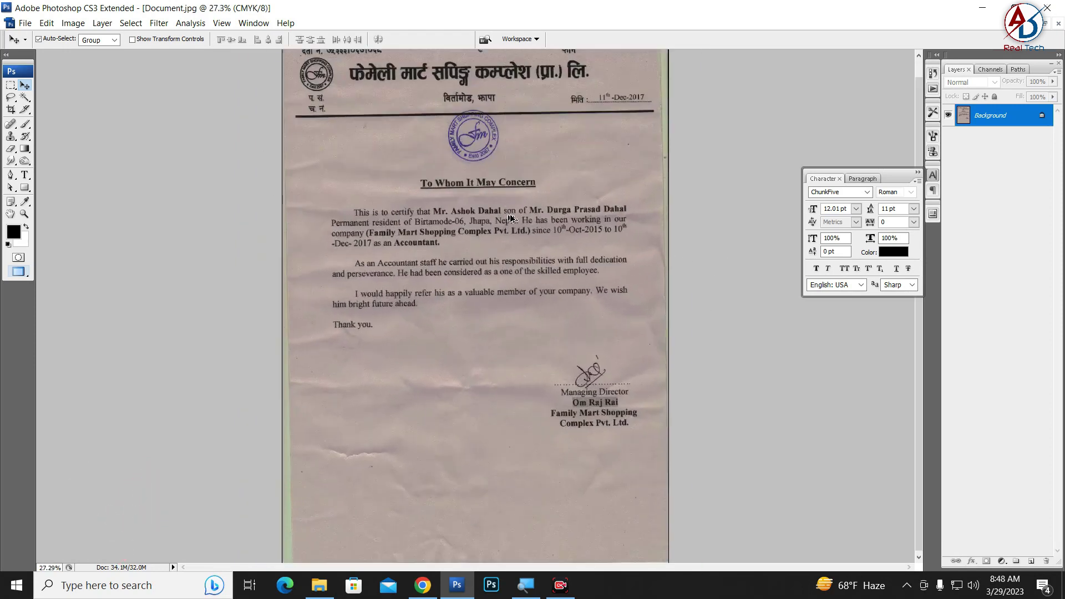
{"action": "scroll", "coordinate": [511, 219], "scroll_direction": "down", "scroll_amount": 2}
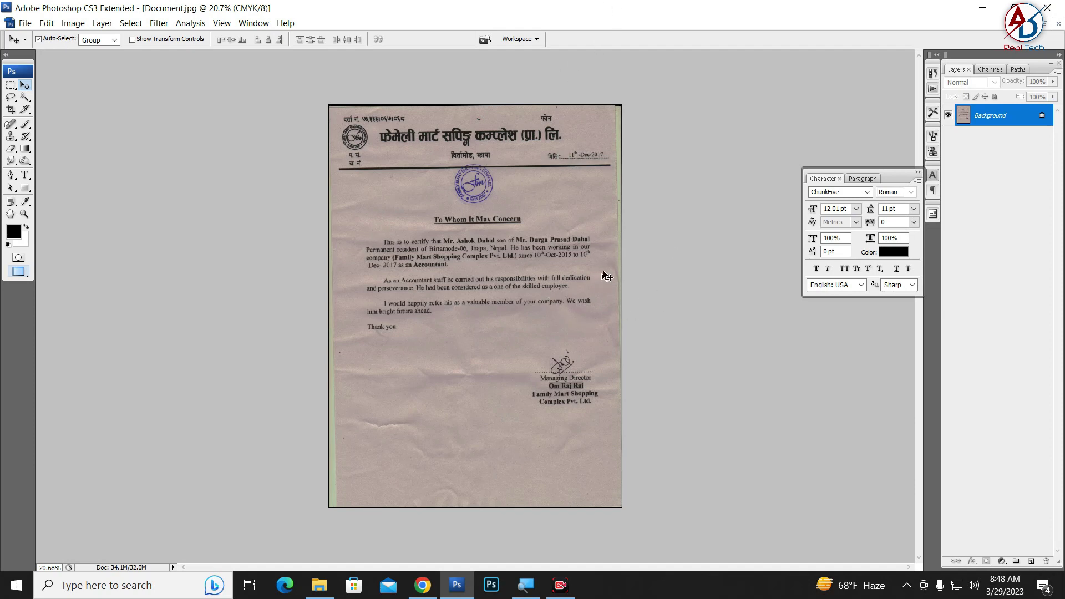
Step: Create a blank 8.27 × 11.69 in, 300 ppi document and copy the entire scan
{"action": "key", "text": "ctrl+n"}
{"action": "left_click", "coordinate": [495, 219]}
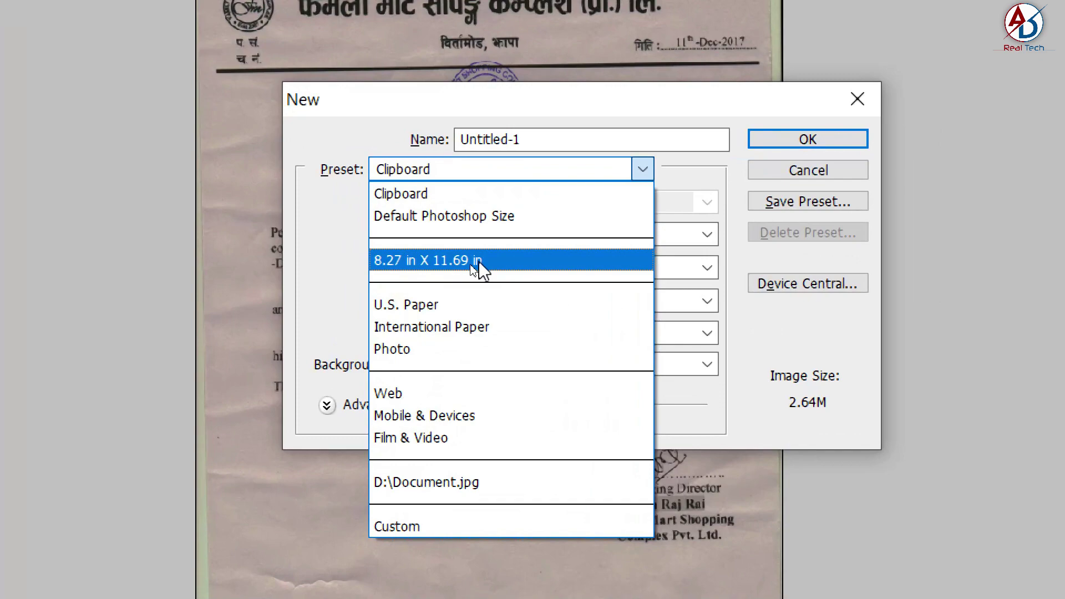
{"action": "left_click", "coordinate": [478, 262]}
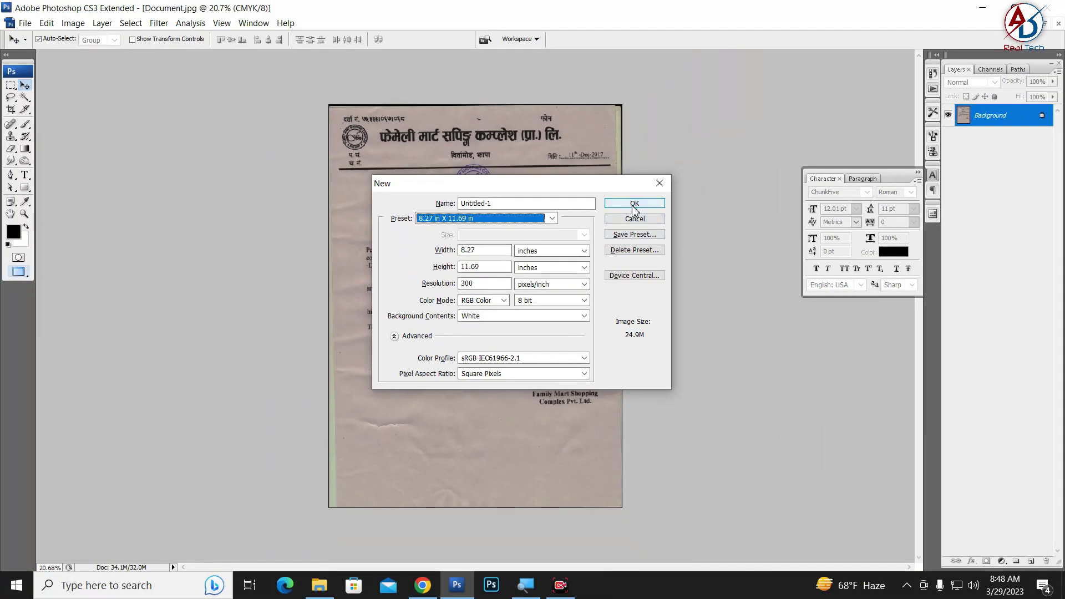
{"action": "left_click", "coordinate": [634, 204]}
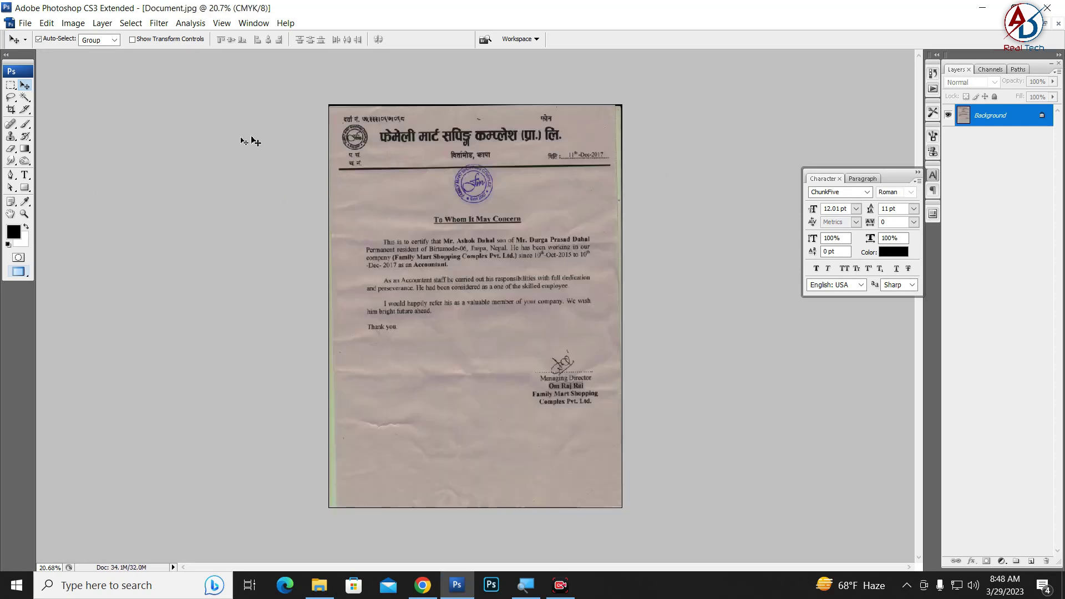
{"action": "key", "text": "ctrl+a"}
{"action": "key", "text": "ctrl+Tab"}
{"action": "key", "text": "ctrl+Tab"}
{"action": "key", "text": "ctrl+Tab"}
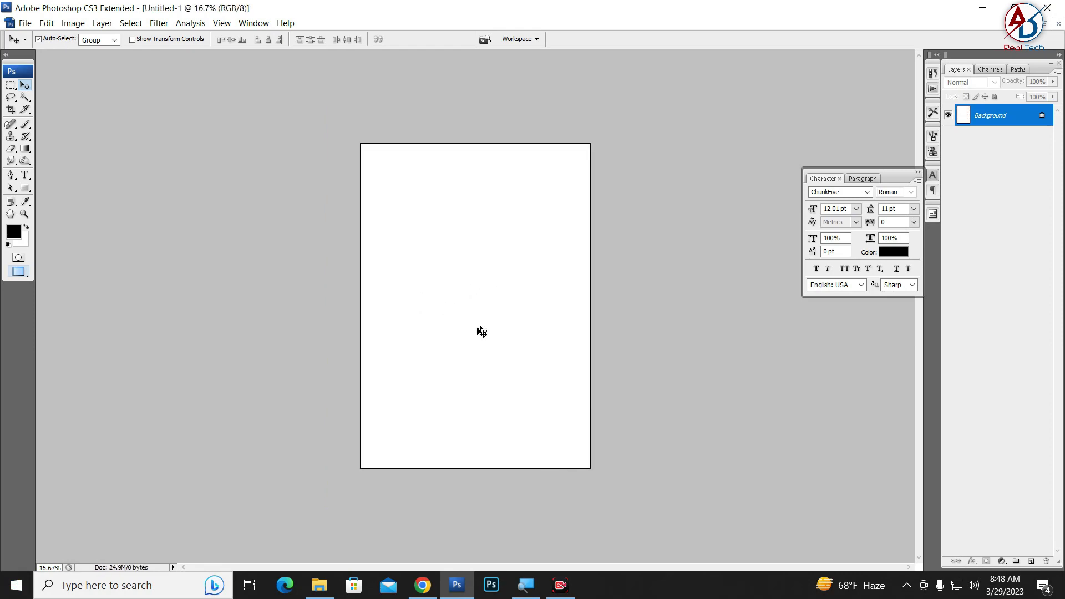
Step: Paste the scan as Layer 1, level it with two small rotations, and fit the page on screen
{"action": "key", "text": "ctrl+v"}
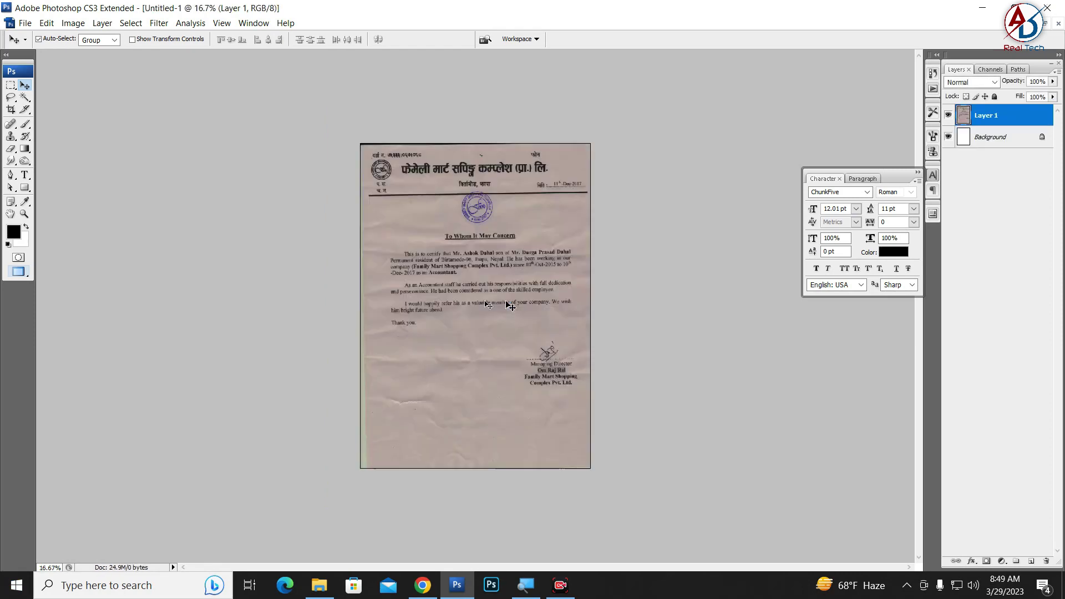
{"action": "scroll", "coordinate": [496, 347], "scroll_direction": "up", "scroll_amount": 1}
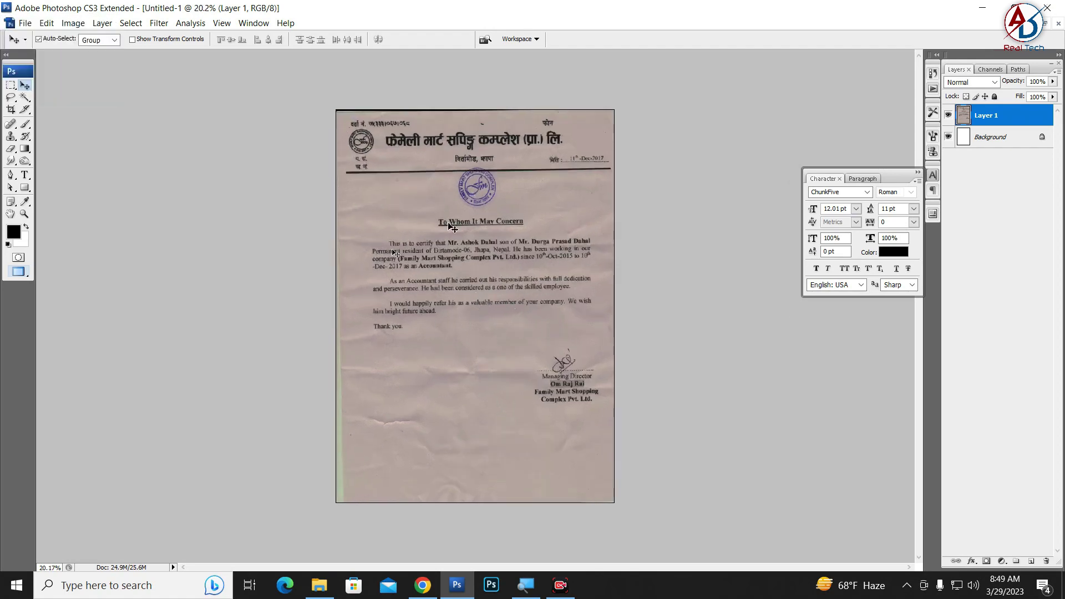
{"action": "scroll", "coordinate": [499, 227], "scroll_direction": "down", "scroll_amount": 1}
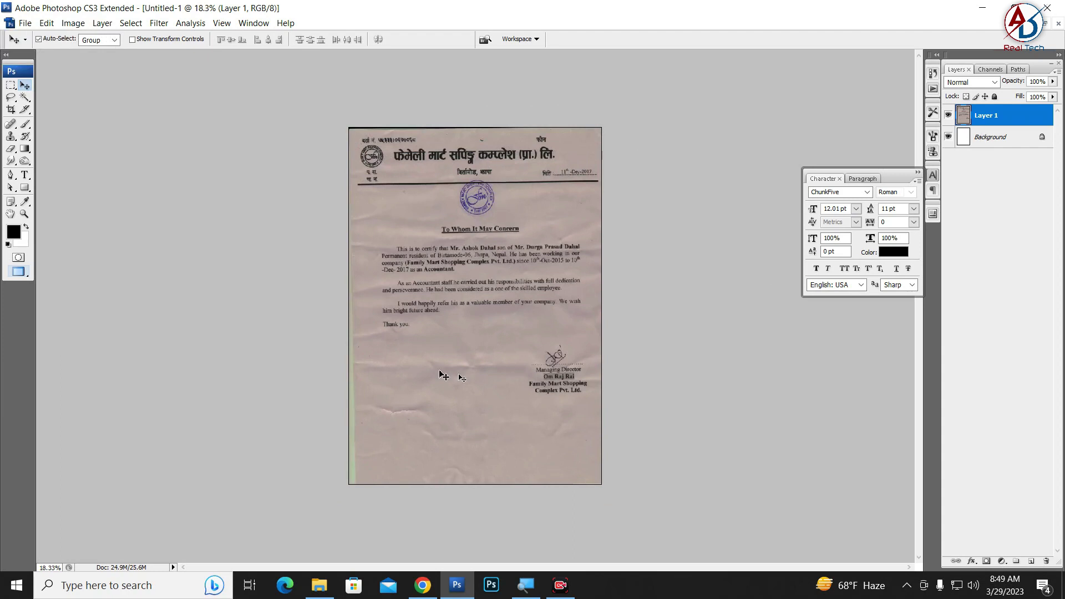
{"action": "key", "text": "ctrl+t"}
{"action": "left_click_drag", "start_coordinate": [678, 409], "coordinate": [687, 411]}
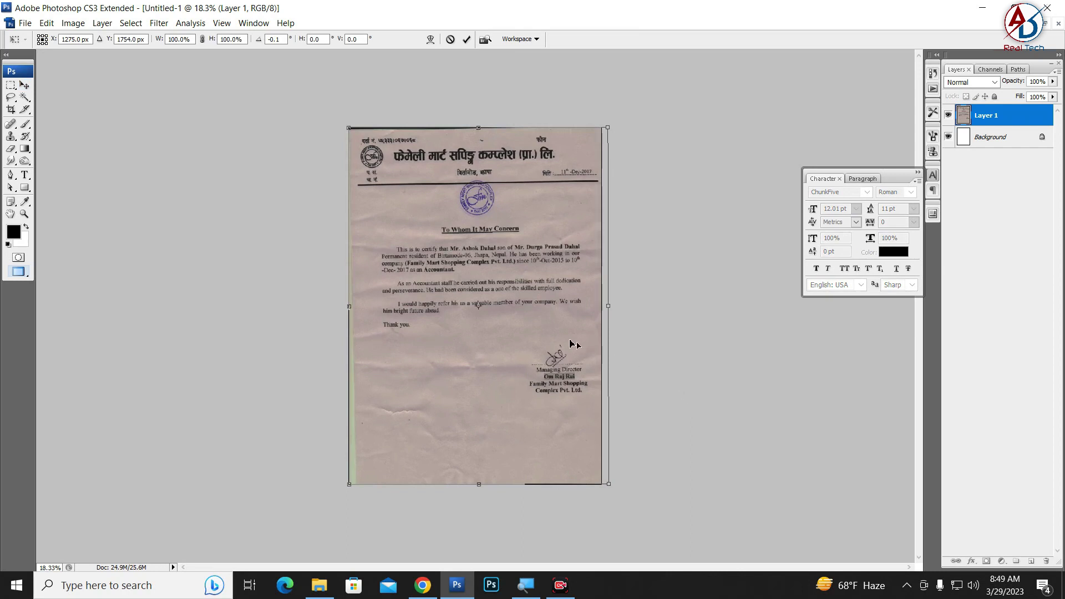
{"action": "key", "text": "Return"}
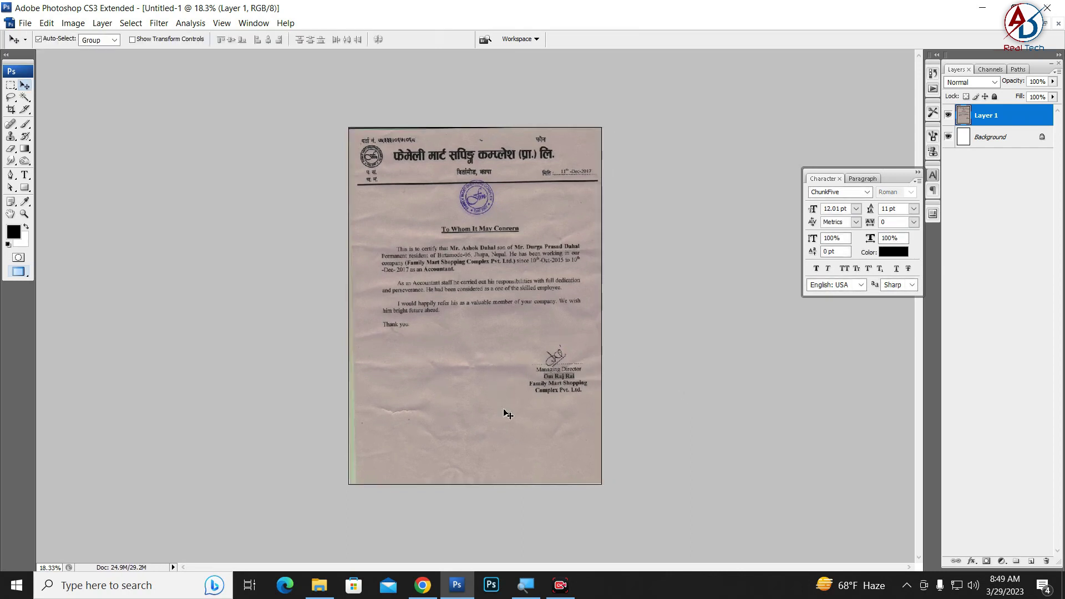
{"action": "key", "text": "ctrl+t"}
{"action": "left_click_drag", "start_coordinate": [663, 506], "coordinate": [664, 508]}
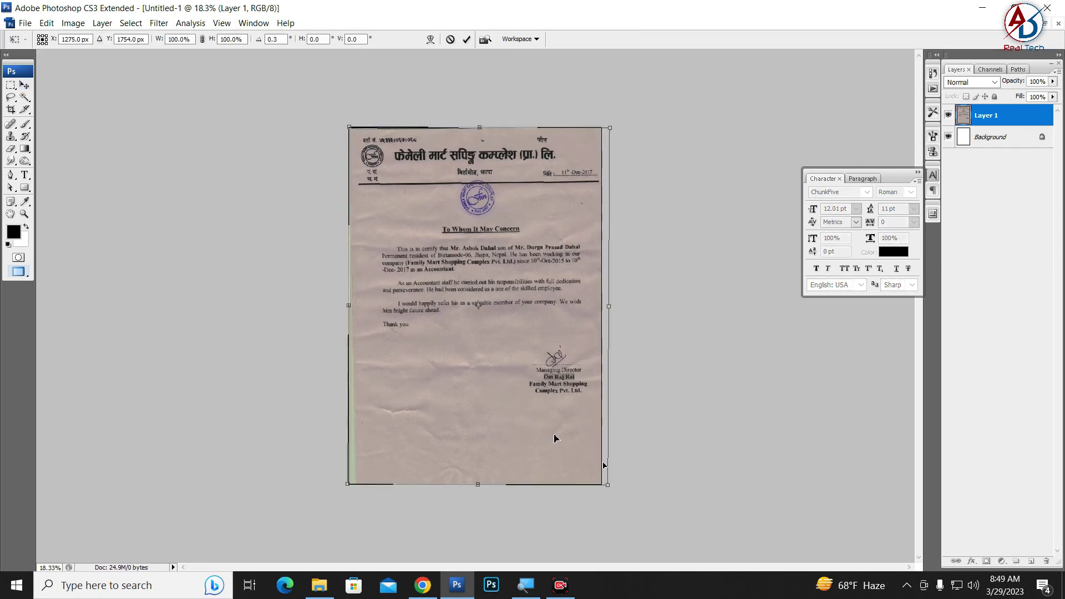
{"action": "key", "text": "Return"}
{"action": "key", "text": "ctrl+minus"}
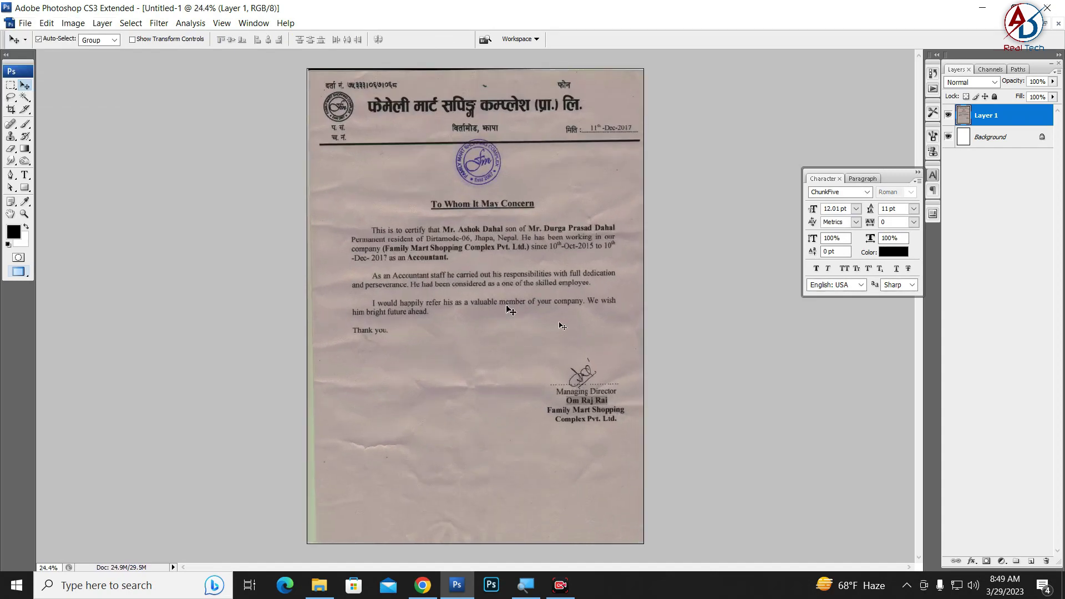
{"action": "key", "text": "ctrl+0"}
Step: Apply Auto Color to remove the scan's pinkish colour cast
{"action": "left_click", "coordinate": [71, 23]}
{"action": "mouse_move", "coordinate": [95, 58]}
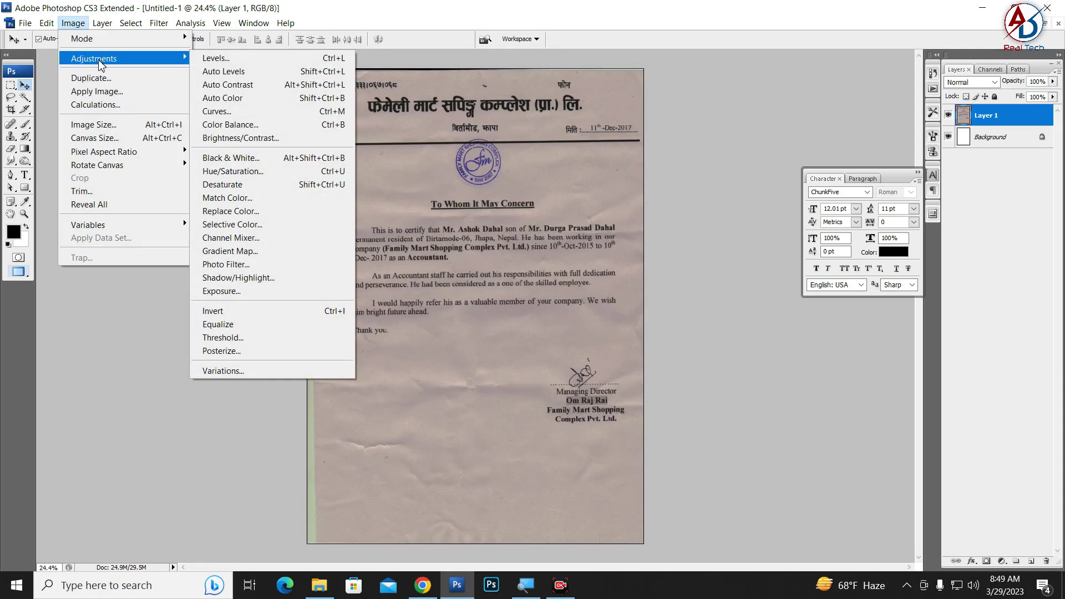
{"action": "left_click", "coordinate": [232, 98]}
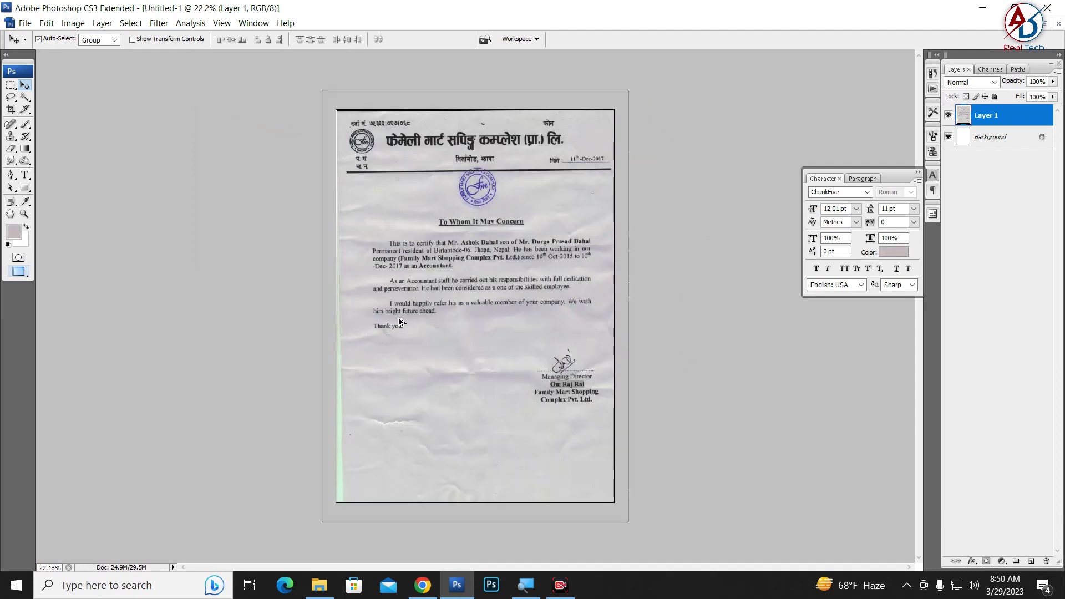
{"action": "left_click", "coordinate": [456, 233]}
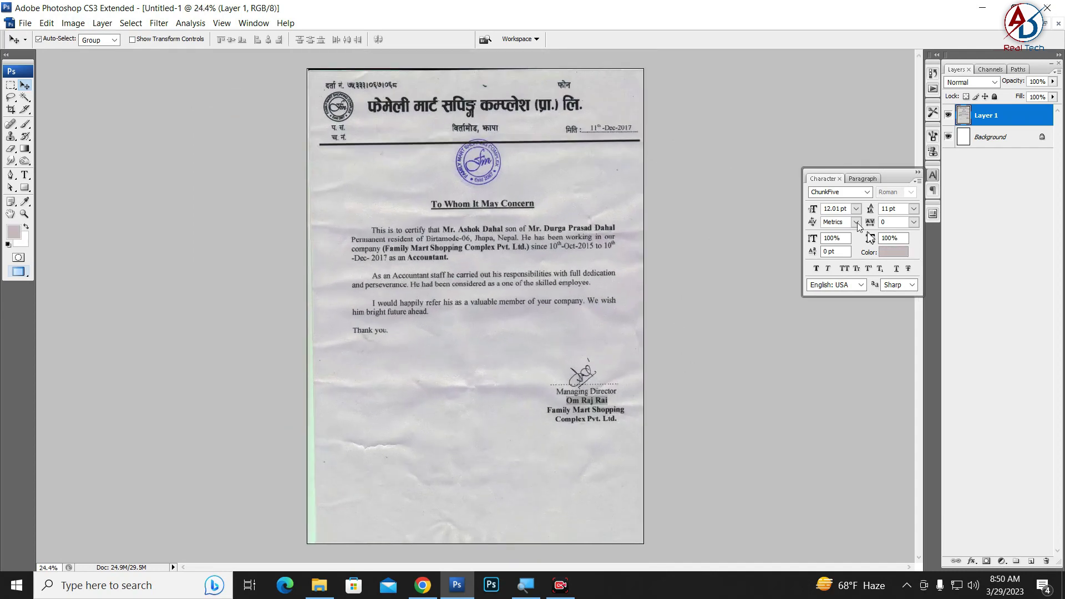
Step: In Levels, set the white point by sampling the paper so it turns pure white
{"action": "left_click", "coordinate": [72, 22]}
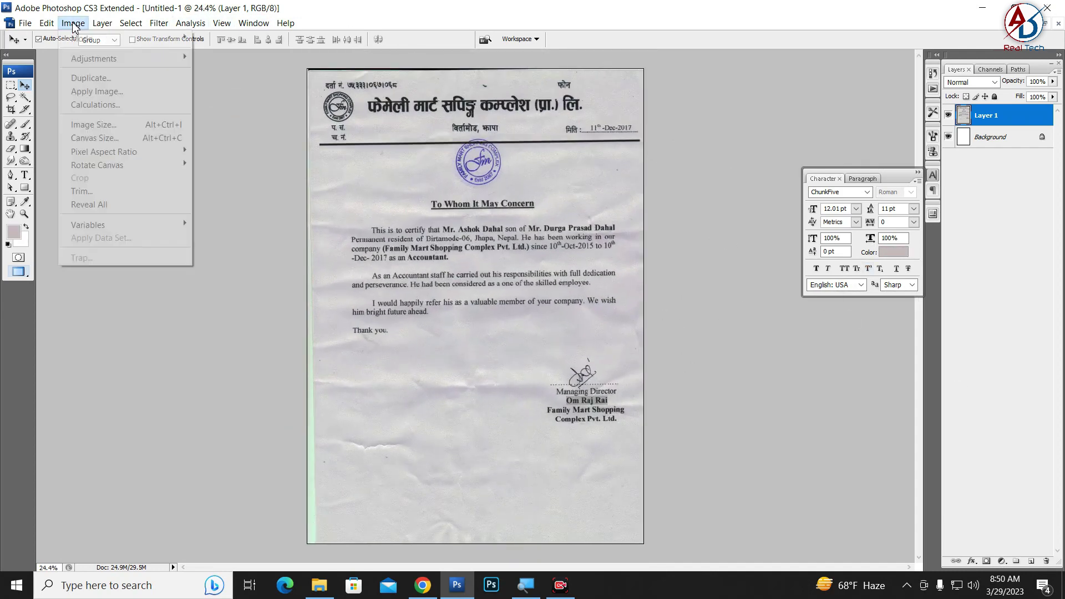
{"action": "mouse_move", "coordinate": [50, 58]}
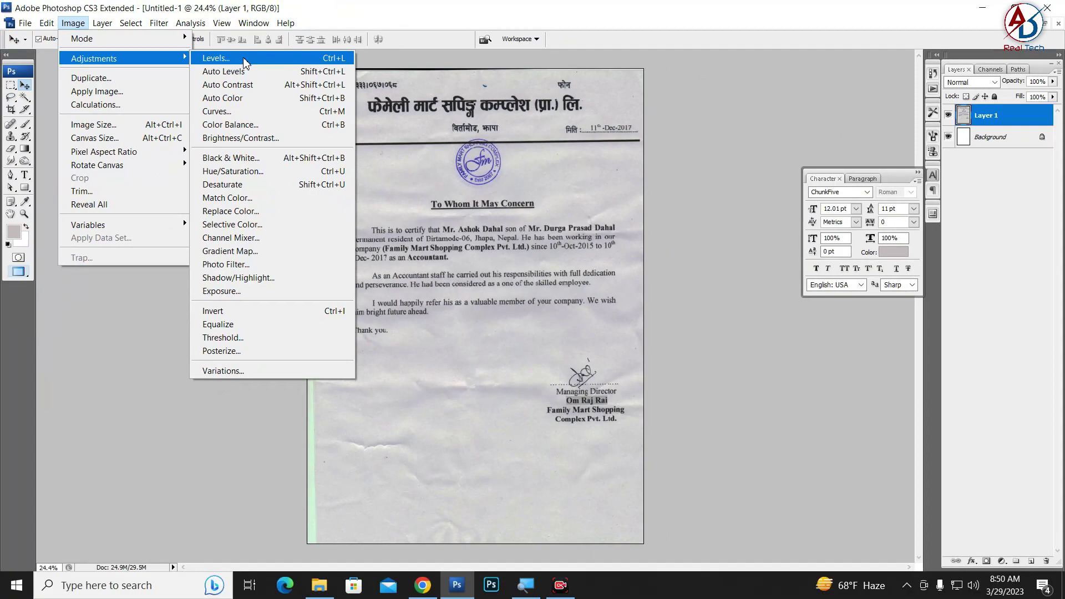
{"action": "left_click", "coordinate": [223, 60]}
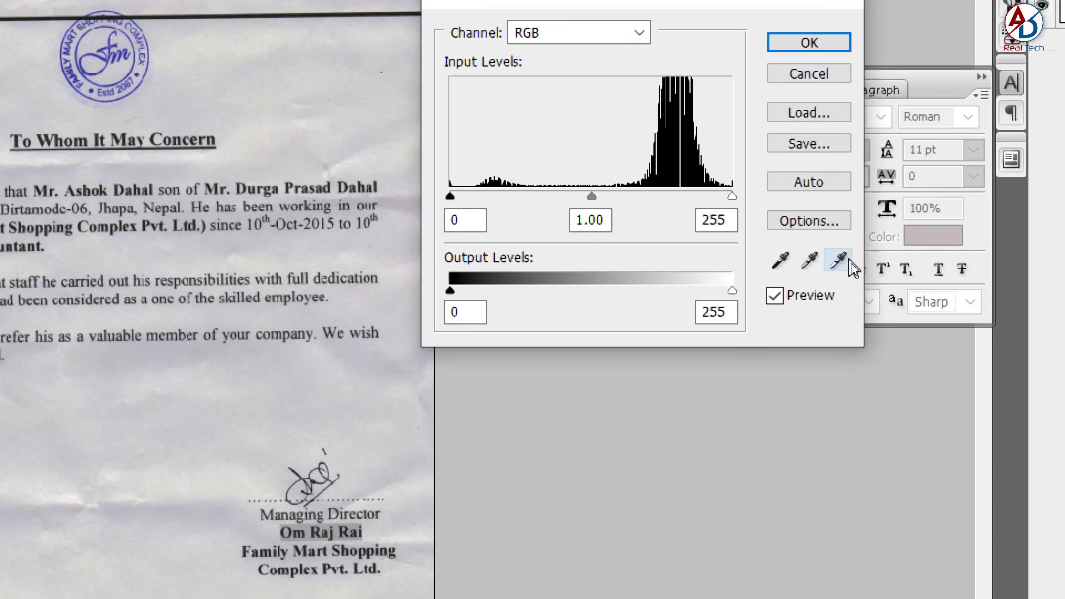
{"action": "left_click", "coordinate": [846, 265]}
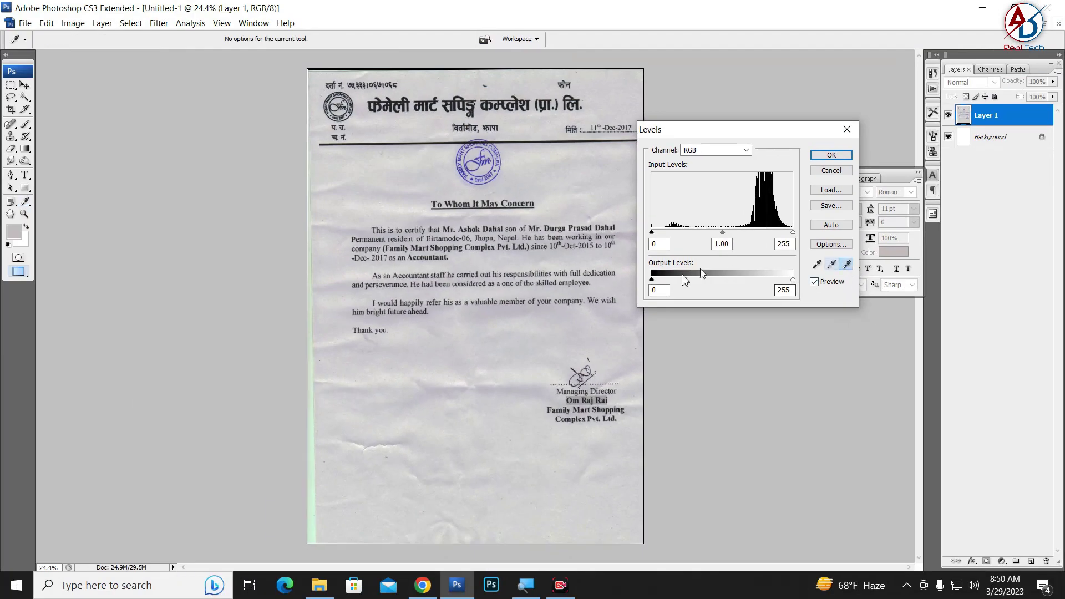
{"action": "left_click", "coordinate": [501, 344]}
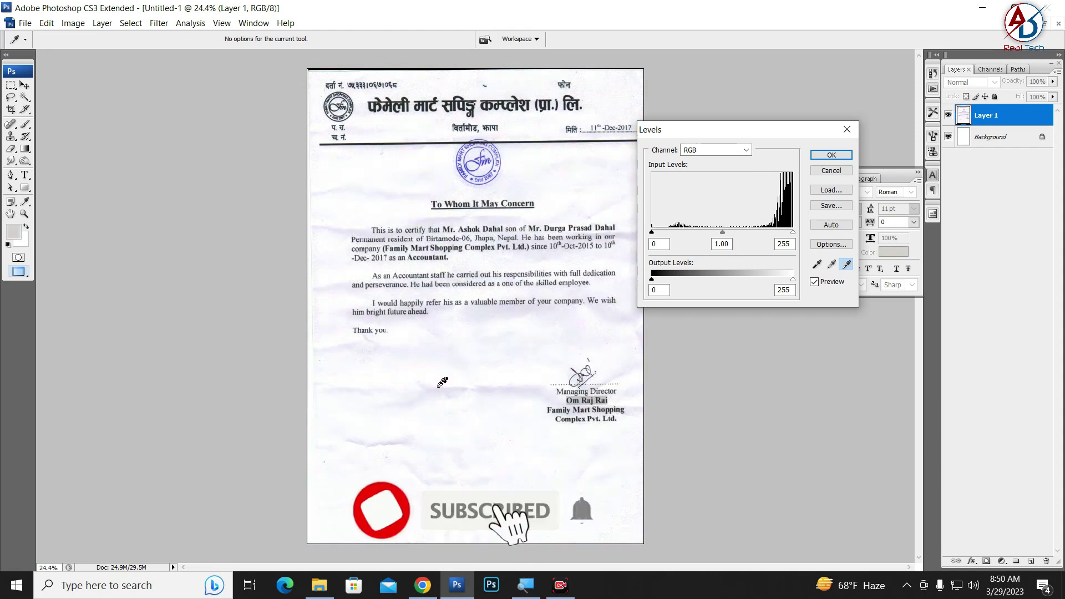
{"action": "left_click", "coordinate": [447, 336]}
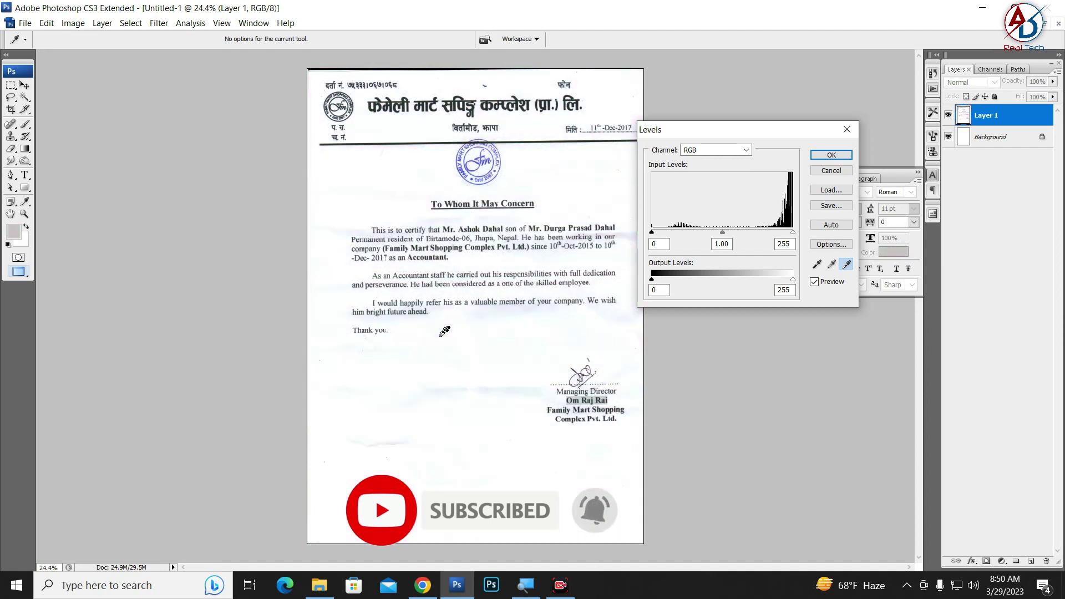
{"action": "left_click", "coordinate": [450, 217]}
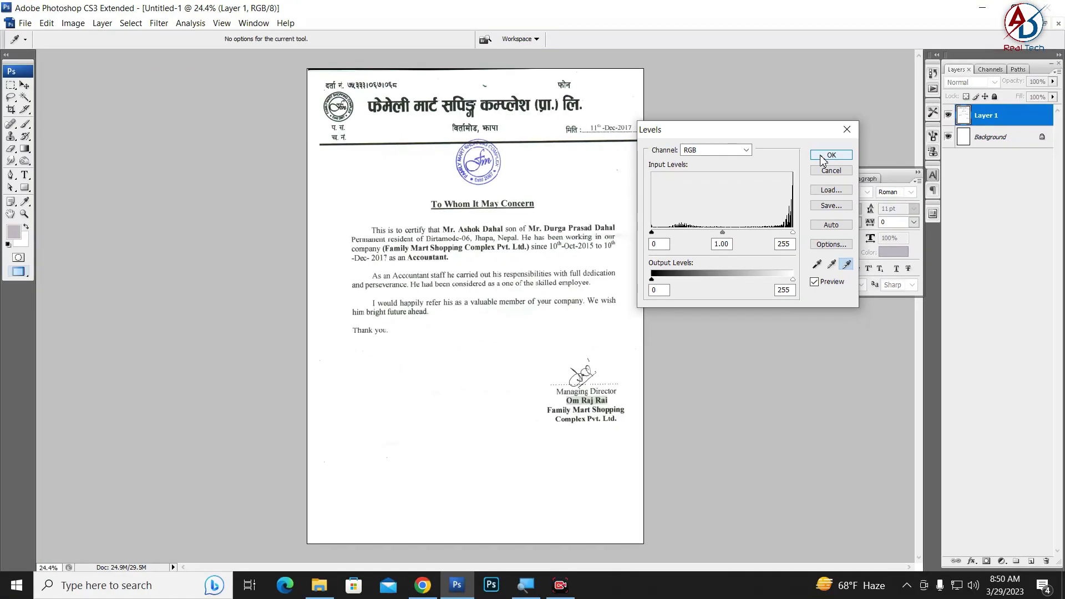
Step: Apply the Levels correction to Layer 1 and review the whitened page
{"action": "left_click", "coordinate": [831, 156]}
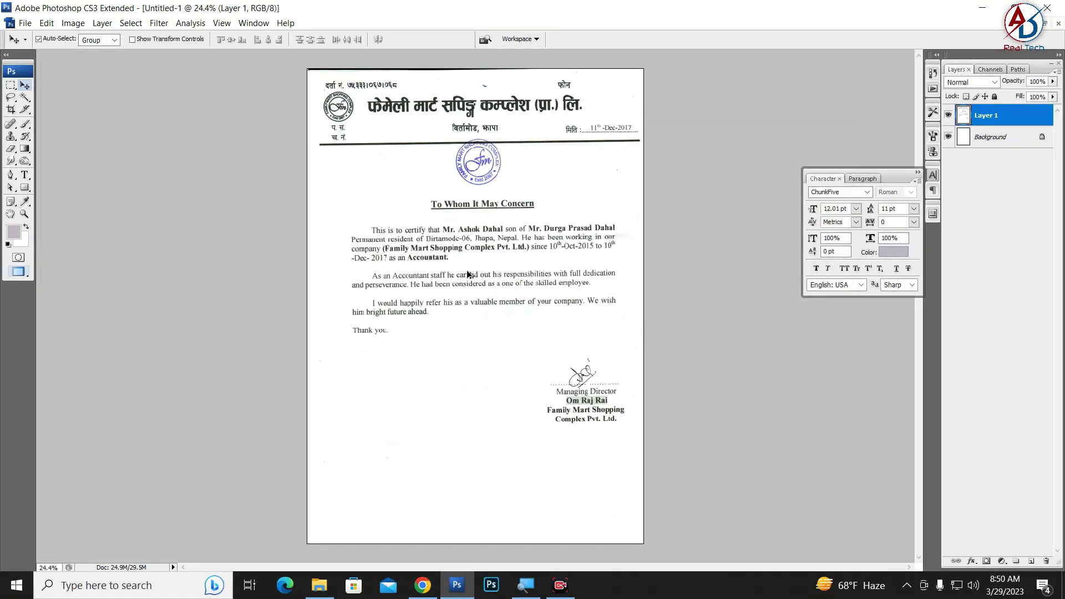
{"action": "scroll", "coordinate": [468, 275], "scroll_direction": "up", "scroll_amount": 3}
{"action": "scroll", "coordinate": [469, 274], "scroll_direction": "up", "scroll_amount": 2}
{"action": "scroll", "coordinate": [389, 261], "scroll_direction": "up", "scroll_amount": 1}
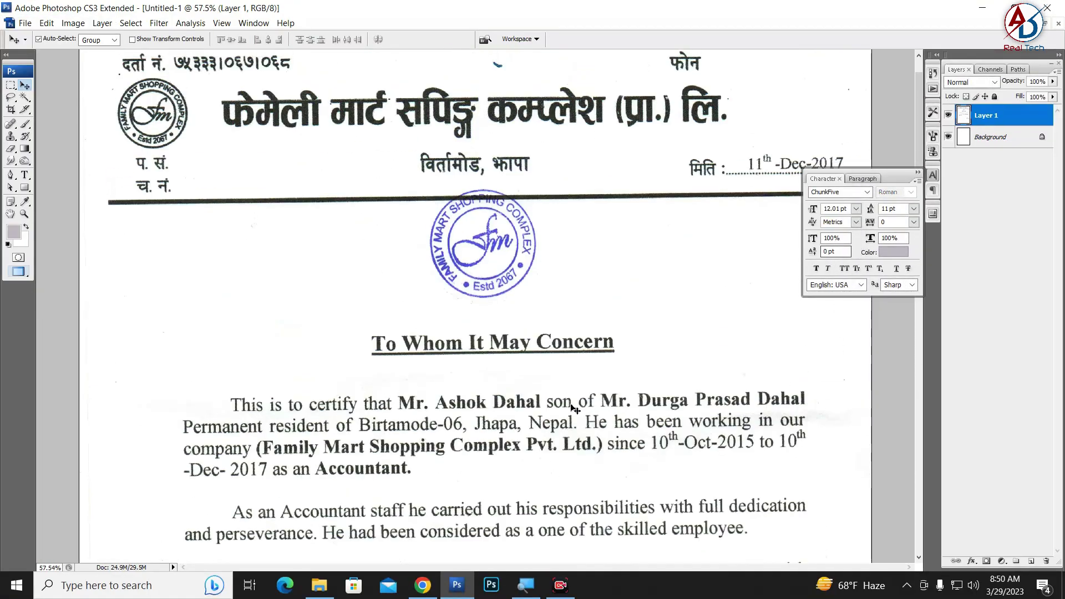
{"action": "scroll", "coordinate": [371, 242], "scroll_direction": "down", "scroll_amount": 2}
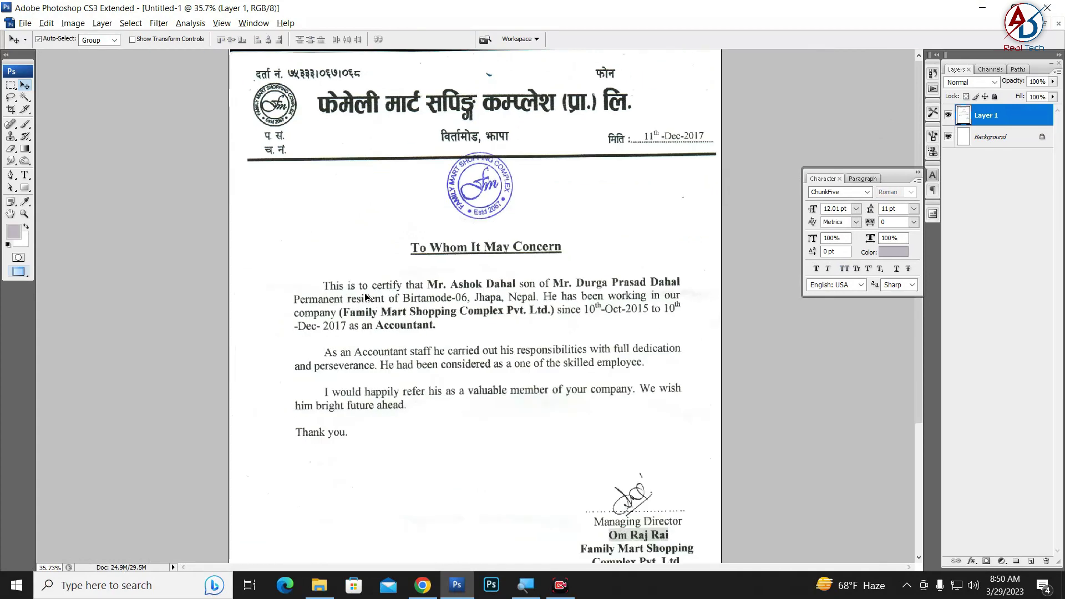
{"action": "scroll", "coordinate": [443, 261], "scroll_direction": "down", "scroll_amount": 1}
{"action": "scroll", "coordinate": [449, 233], "scroll_direction": "down", "scroll_amount": 1}
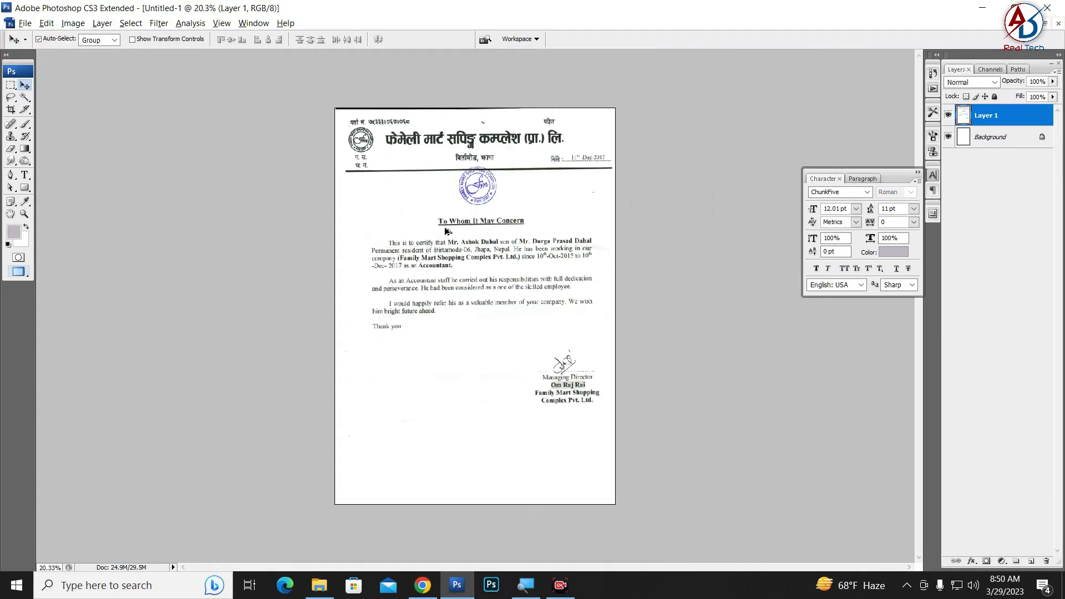
{"action": "scroll", "coordinate": [450, 233], "scroll_direction": "down", "scroll_amount": 1}
Step: Rotate the letter 0.4°, scale it to 101.6%, and nudge it up-left to fill the page
{"action": "key", "text": "ctrl+t"}
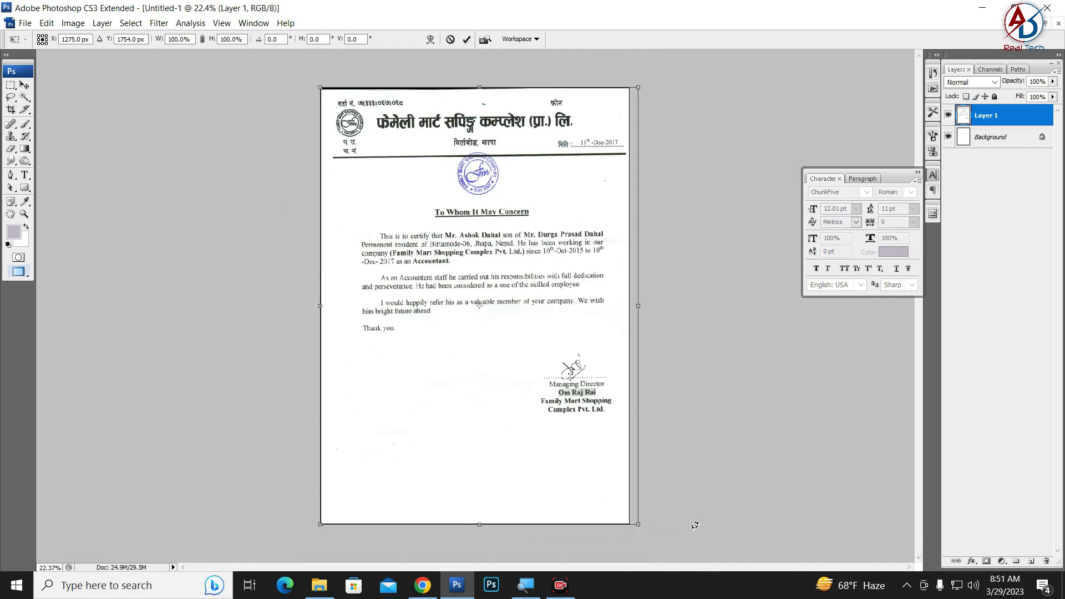
{"action": "left_click_drag", "start_coordinate": [695, 526], "coordinate": [693, 528]}
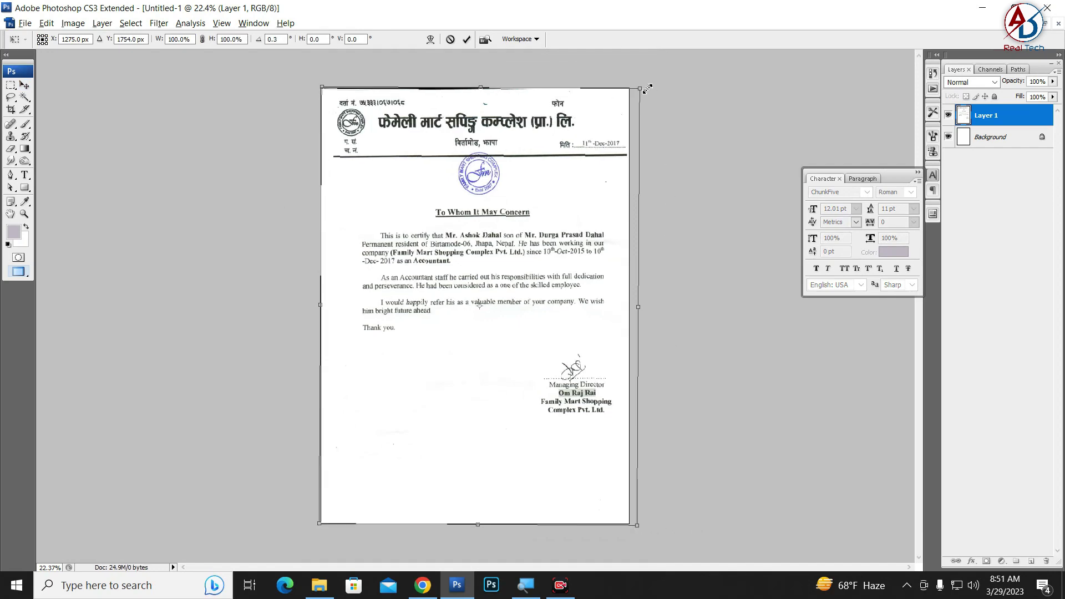
{"action": "left_click_drag", "start_coordinate": [642, 88], "coordinate": [645, 84]}
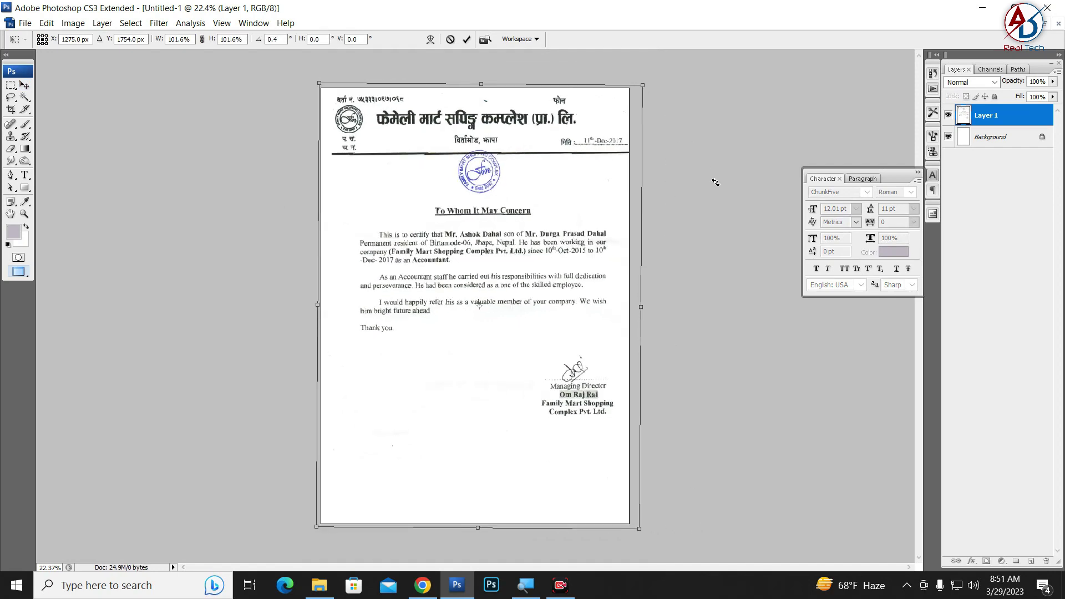
{"action": "left_click_drag", "start_coordinate": [568, 252], "coordinate": [591, 260]}
{"action": "key", "text": "Return"}
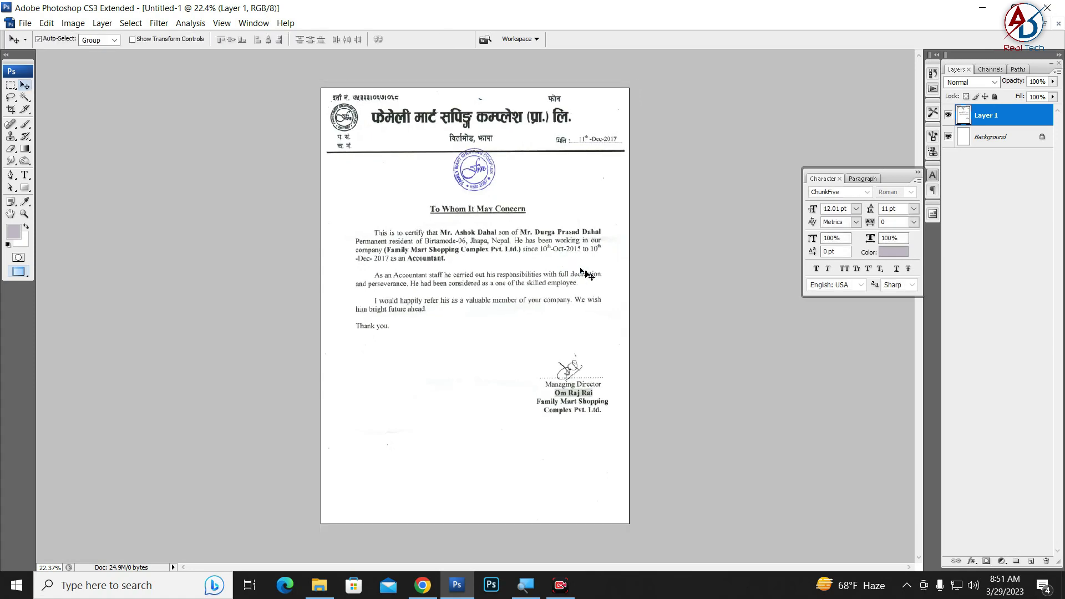
{"action": "key", "text": "ctrl+0"}
{"action": "left_click", "coordinate": [477, 292]}
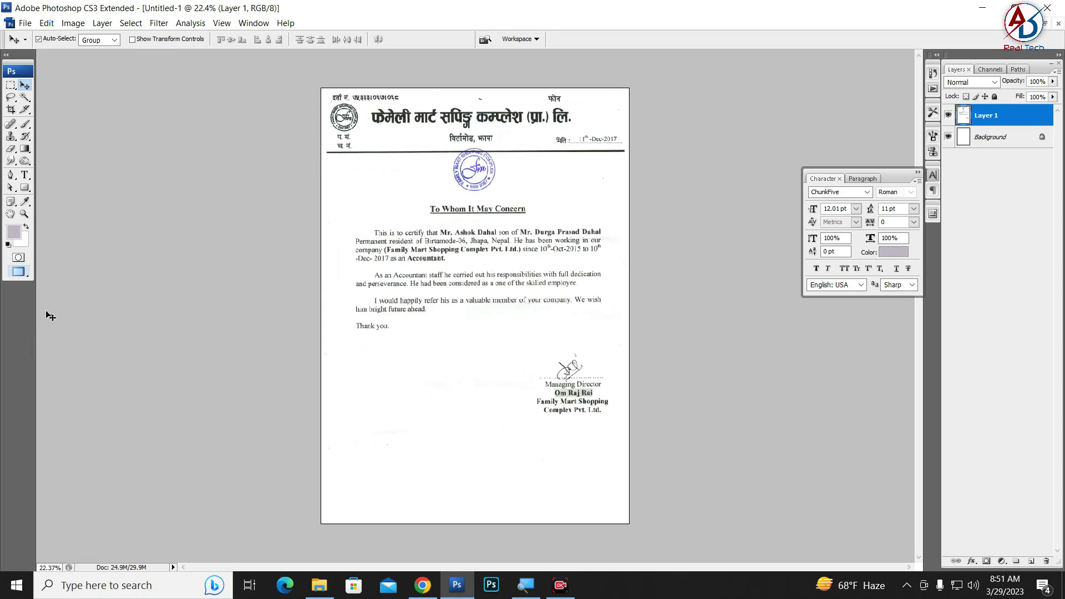
Step: Show rulers and place guides along the page's left, right and top edges
{"action": "key", "text": "ctrl+r"}
{"action": "left_click_drag", "start_coordinate": [41, 316], "coordinate": [331, 309]}
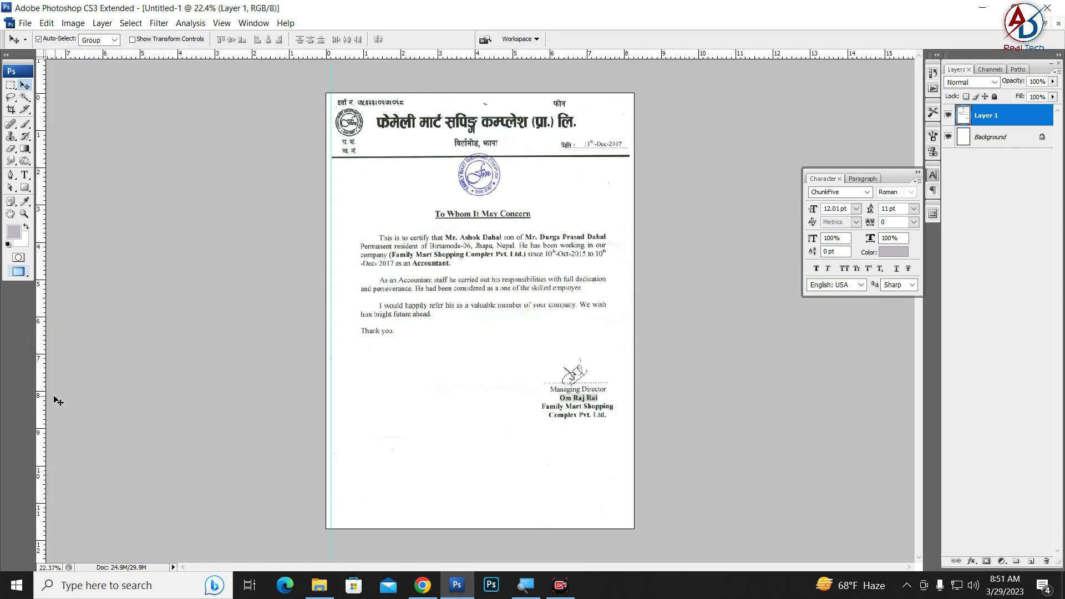
{"action": "left_click_drag", "start_coordinate": [42, 399], "coordinate": [629, 381]}
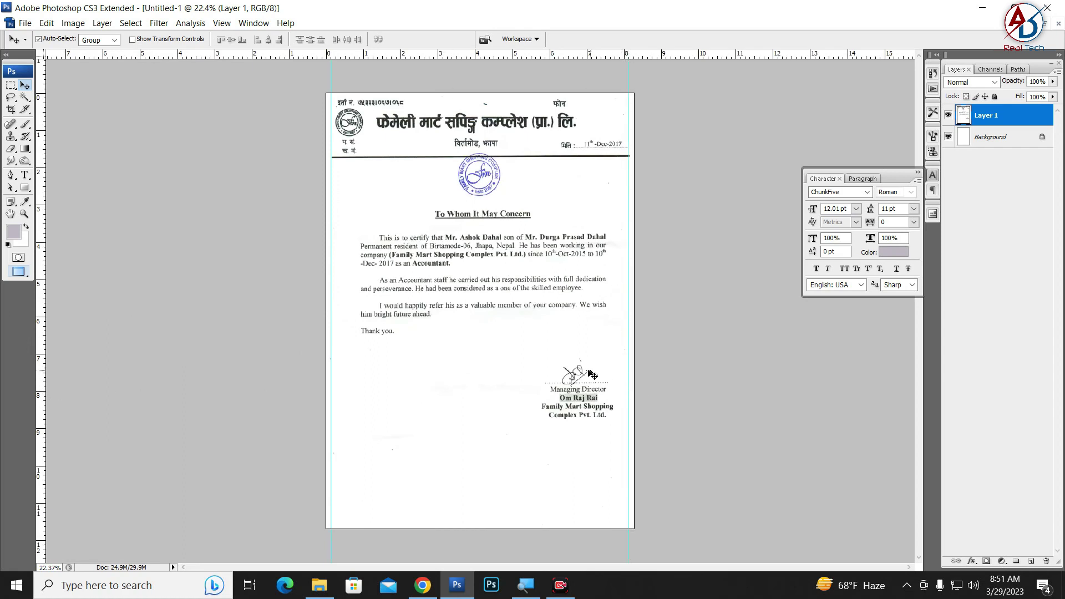
{"action": "left_click_drag", "start_coordinate": [461, 60], "coordinate": [473, 100]}
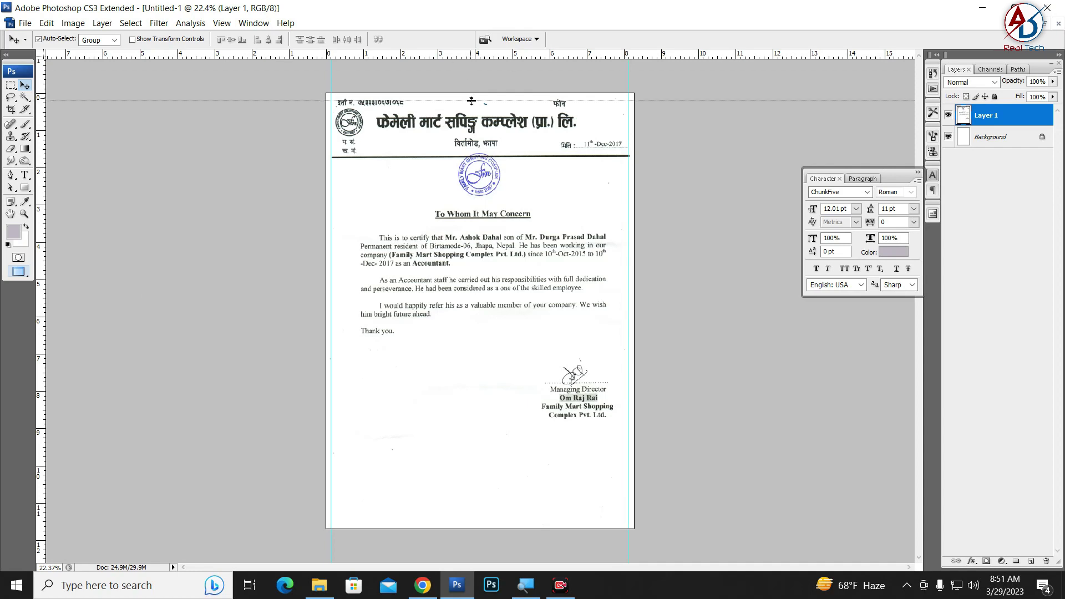
{"action": "scroll", "coordinate": [494, 119], "scroll_direction": "up", "scroll_amount": 3}
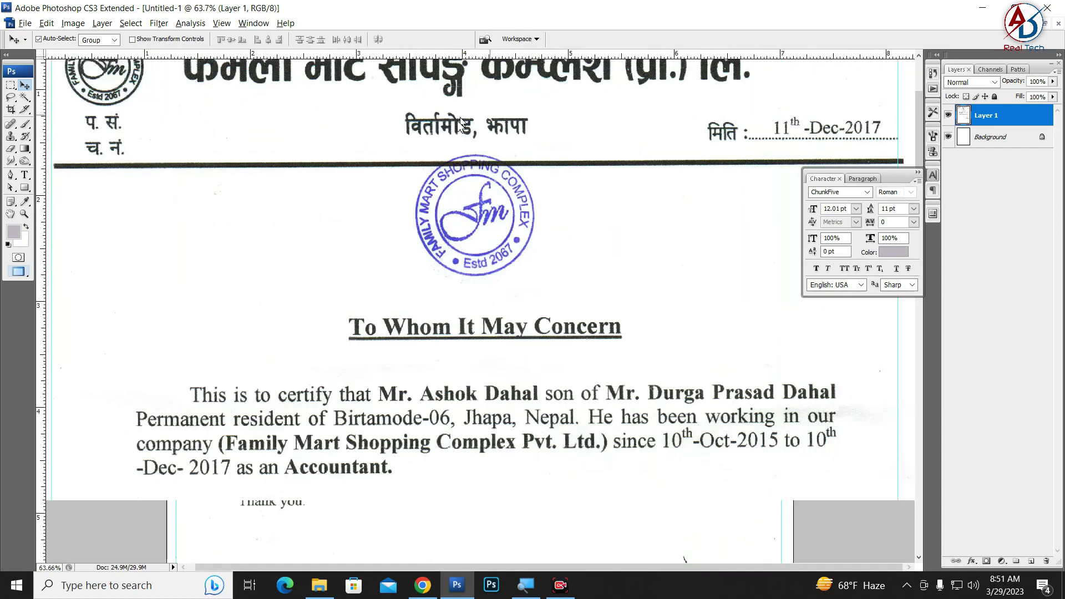
{"action": "scroll", "coordinate": [502, 89], "scroll_direction": "up", "scroll_amount": 1}
{"action": "left_click_drag", "start_coordinate": [502, 61], "coordinate": [503, 74]}
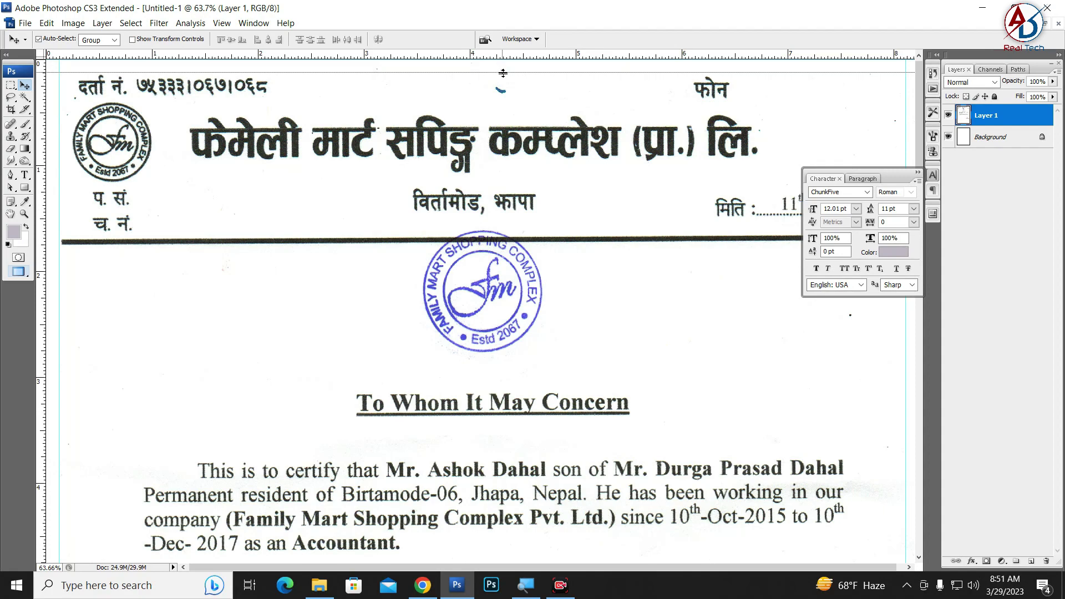
{"action": "scroll", "coordinate": [614, 277], "scroll_direction": "down", "scroll_amount": 1}
{"action": "scroll", "coordinate": [554, 274], "scroll_direction": "down", "scroll_amount": 2}
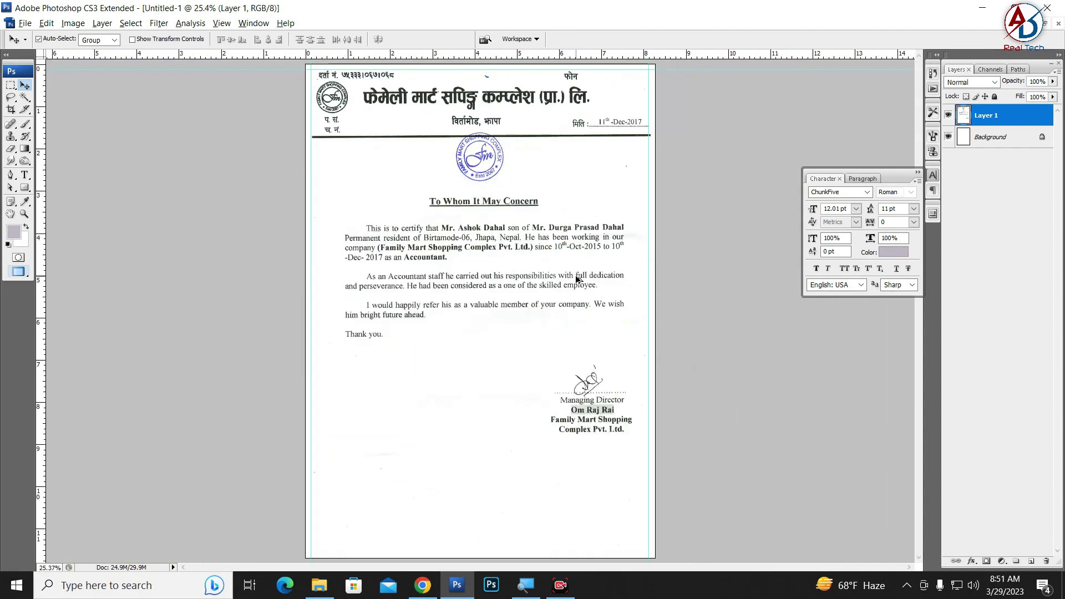
Step: Rotate the letter layer by -0.1° to square it, then clear the guides
{"action": "key", "text": "ctrl+t"}
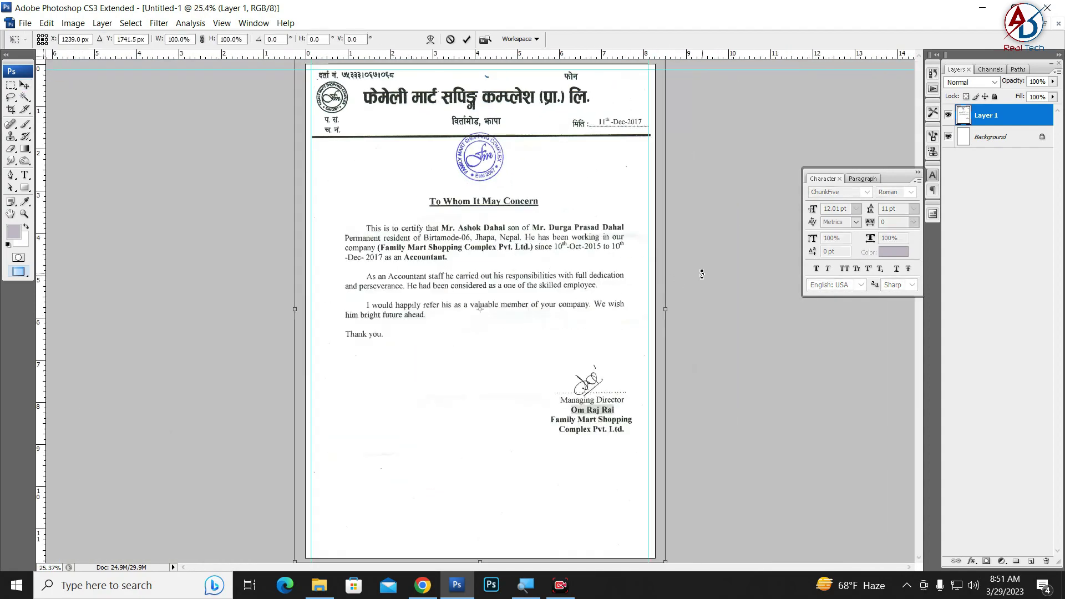
{"action": "left_click_drag", "start_coordinate": [701, 273], "coordinate": [702, 274]}
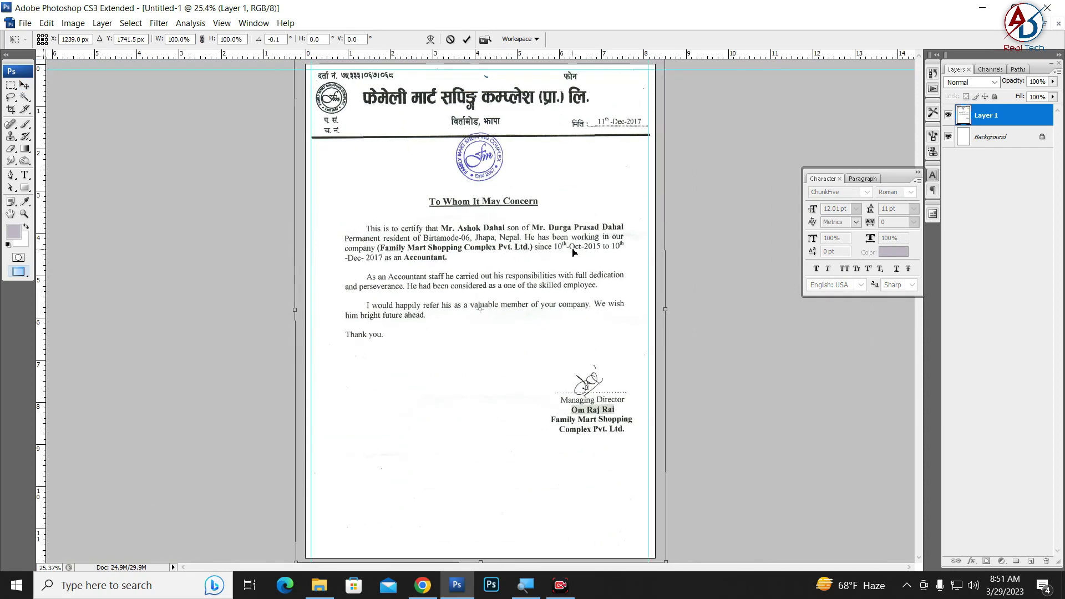
{"action": "key", "text": "Return"}
{"action": "scroll", "coordinate": [319, 190], "scroll_direction": "up", "scroll_amount": 2}
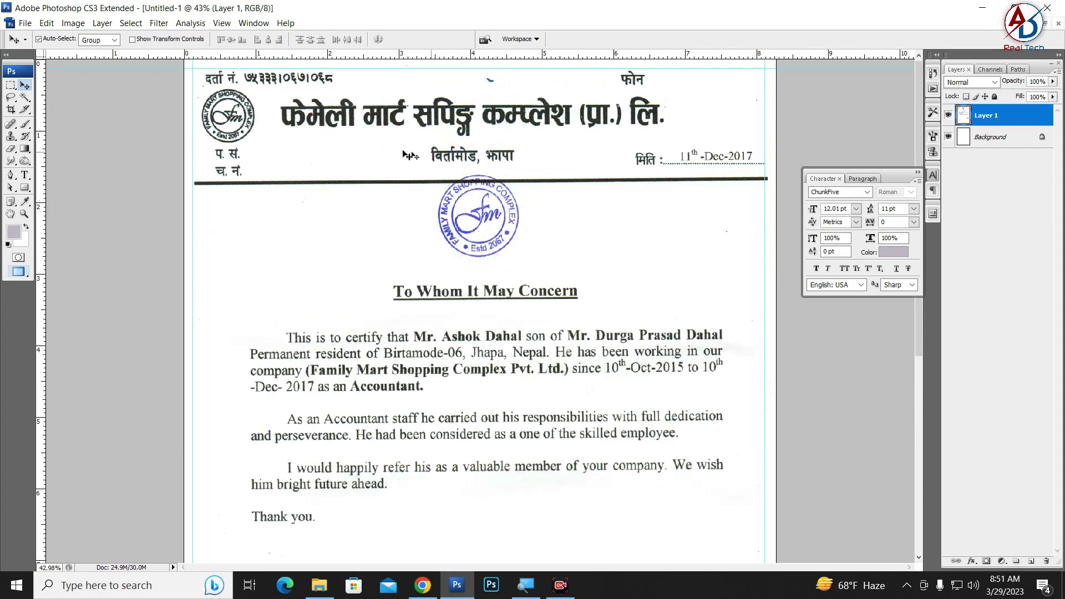
{"action": "scroll", "coordinate": [530, 193], "scroll_direction": "down", "scroll_amount": 3}
{"action": "scroll", "coordinate": [524, 308], "scroll_direction": "down", "scroll_amount": 2}
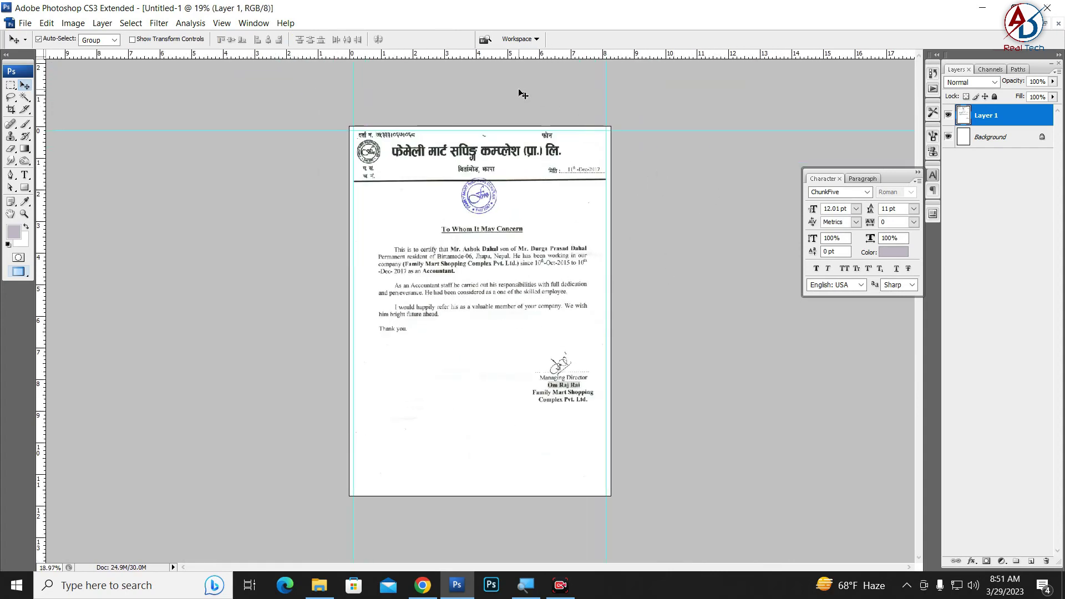
{"action": "key", "text": "ctrl+semicolon"}
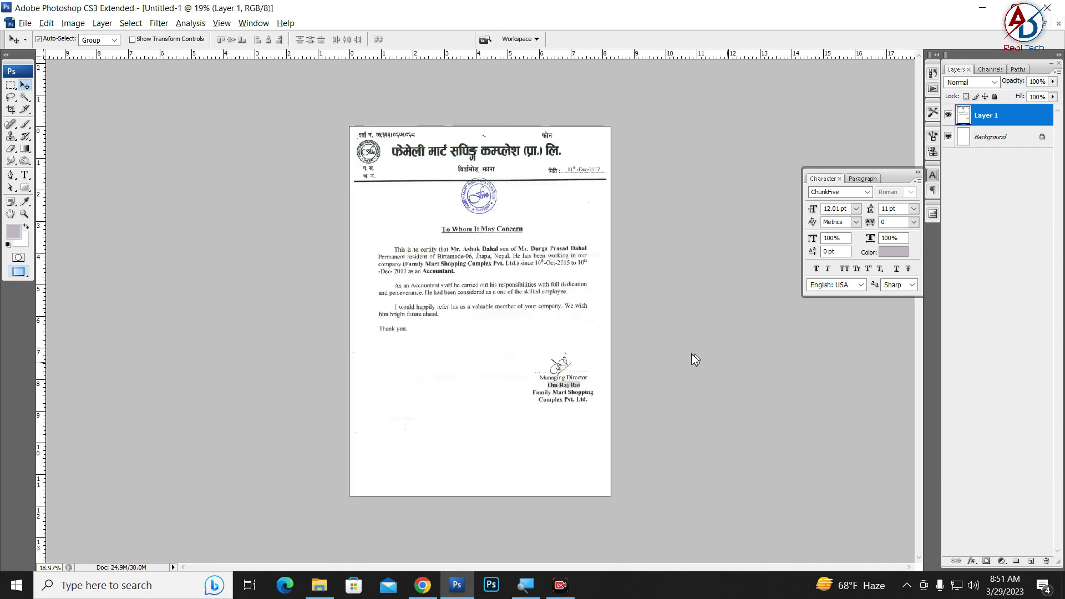
Step: Choose the Spot Healing Brush for retouching the scan
{"action": "scroll", "coordinate": [490, 319], "scroll_direction": "up", "scroll_amount": 1}
{"action": "scroll", "coordinate": [491, 325], "scroll_direction": "down", "scroll_amount": 1}
{"action": "scroll", "coordinate": [502, 261], "scroll_direction": "down", "scroll_amount": 1}
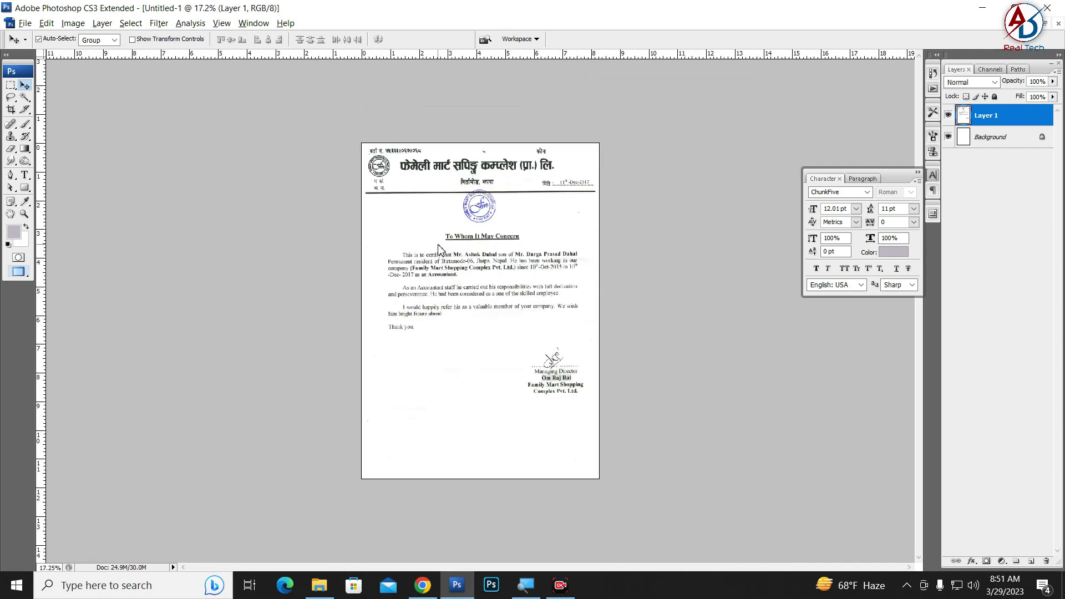
{"action": "scroll", "coordinate": [555, 277], "scroll_direction": "up", "scroll_amount": 1}
{"action": "scroll", "coordinate": [585, 283], "scroll_direction": "up", "scroll_amount": 1}
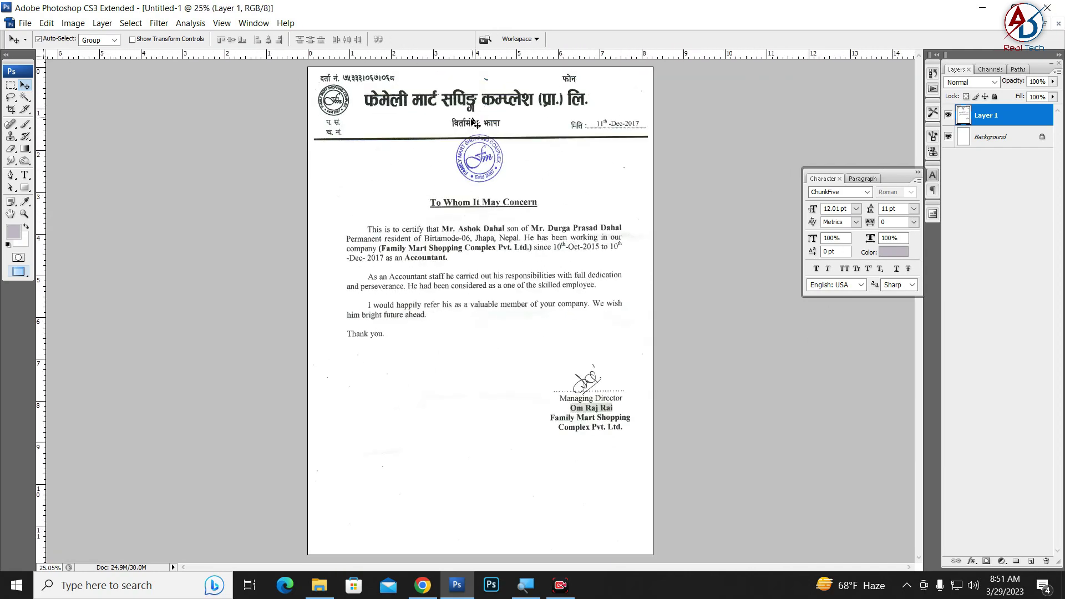
{"action": "scroll", "coordinate": [517, 154], "scroll_direction": "up", "scroll_amount": 2}
{"action": "scroll", "coordinate": [515, 211], "scroll_direction": "up", "scroll_amount": 1}
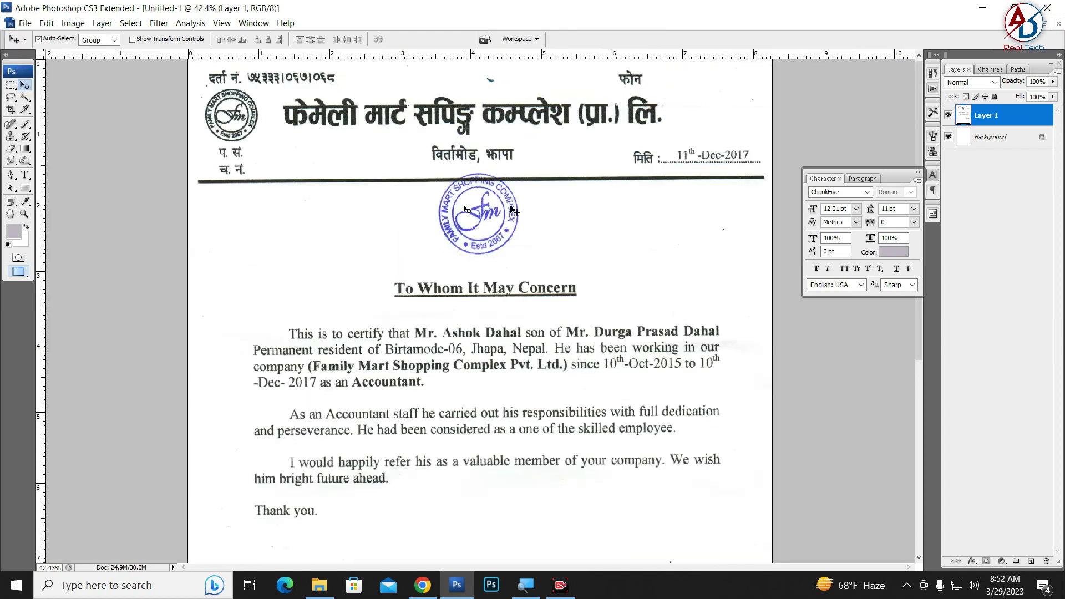
{"action": "scroll", "coordinate": [426, 271], "scroll_direction": "down", "scroll_amount": 1}
{"action": "scroll", "coordinate": [423, 379], "scroll_direction": "up", "scroll_amount": 1}
{"action": "left_click", "coordinate": [10, 124]}
{"action": "left_click", "coordinate": [75, 127]}
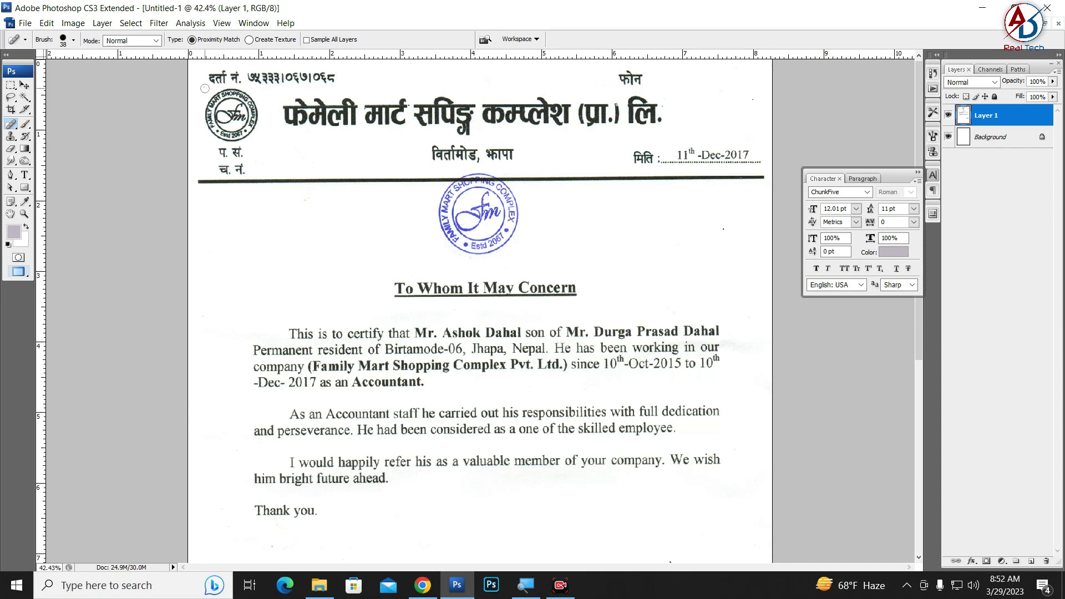
Step: Heal away the faint grey marks below the signature and pan back to the top paragraph
{"action": "left_click_drag", "start_coordinate": [360, 242], "coordinate": [382, 150]}
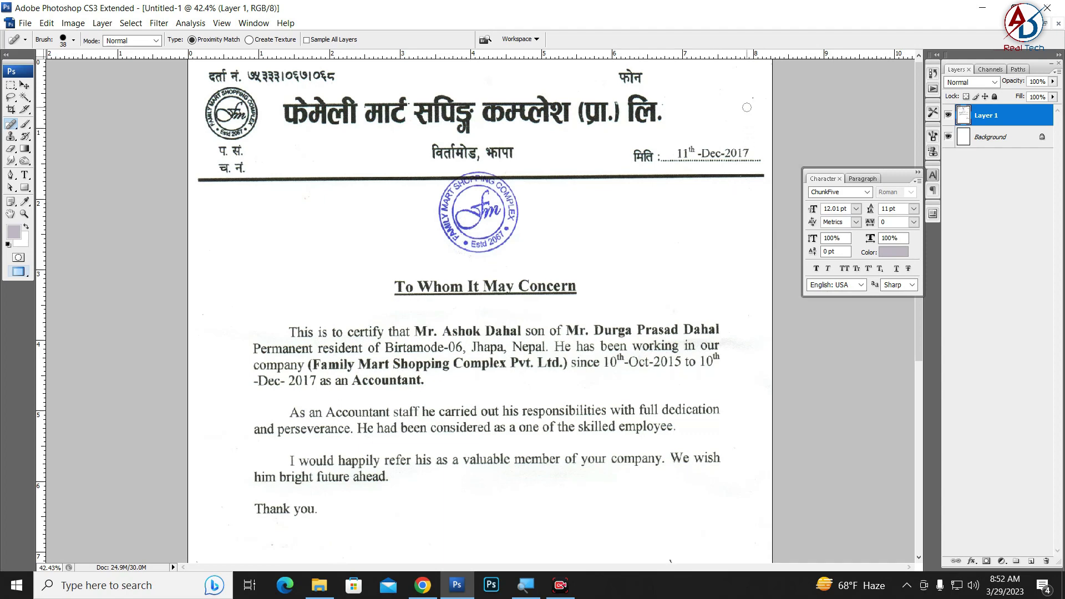
{"action": "left_click_drag", "start_coordinate": [742, 102], "coordinate": [682, 162]}
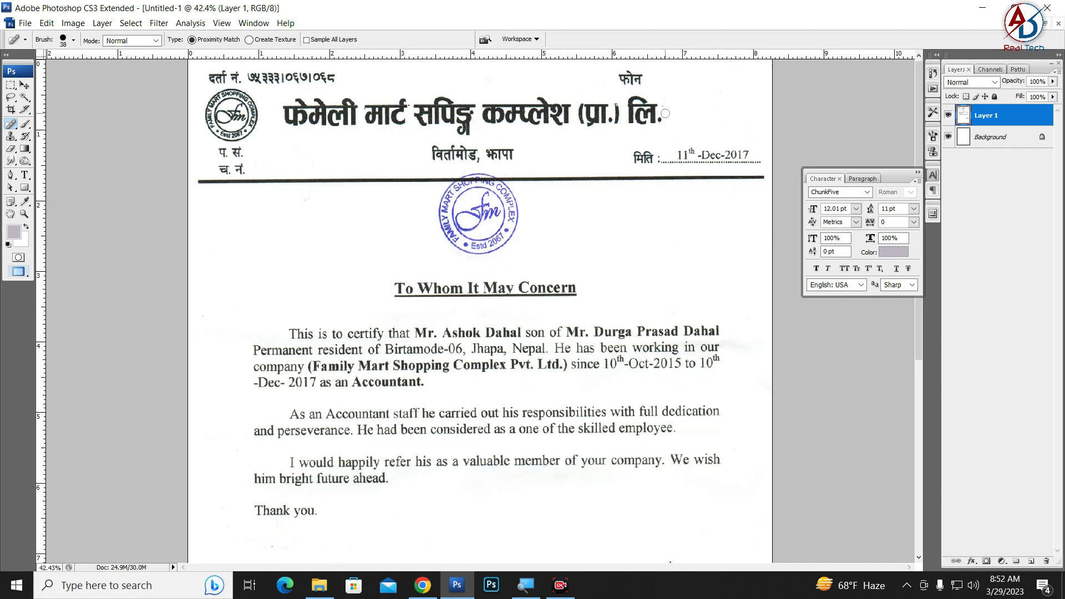
{"action": "scroll", "coordinate": [670, 317], "scroll_direction": "down", "scroll_amount": 5}
{"action": "scroll", "coordinate": [670, 317], "scroll_direction": "down", "scroll_amount": 1}
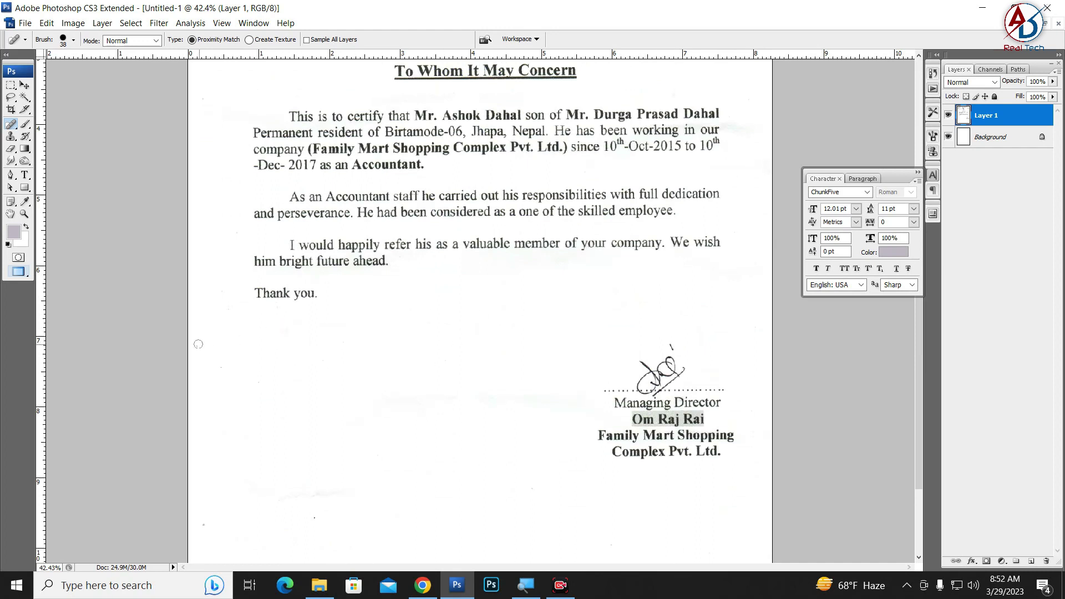
{"action": "scroll", "coordinate": [220, 367], "scroll_direction": "down", "scroll_amount": 1}
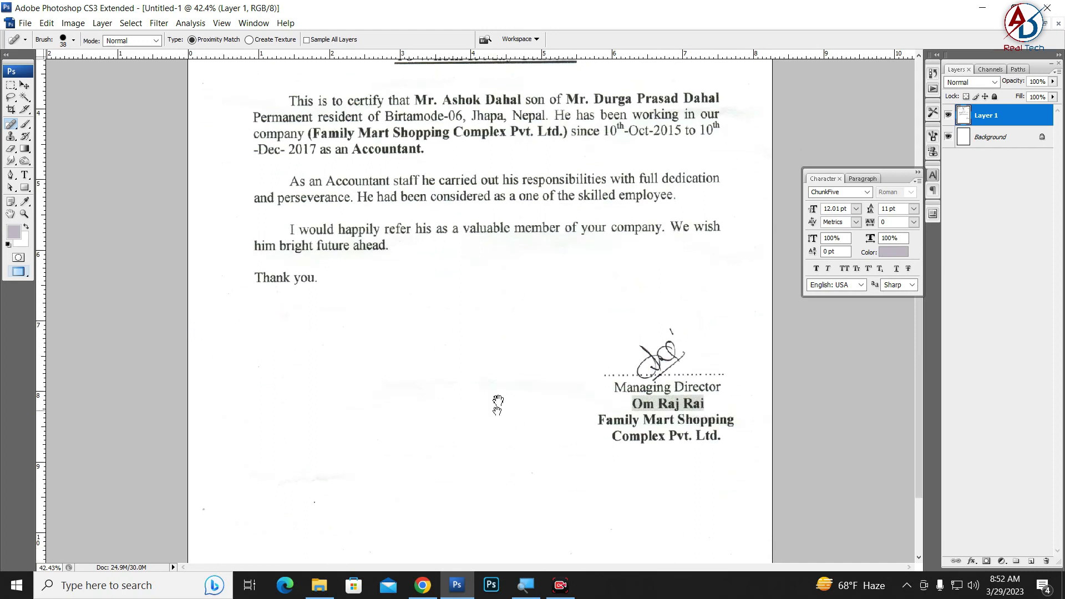
{"action": "scroll", "coordinate": [362, 444], "scroll_direction": "down", "scroll_amount": 2}
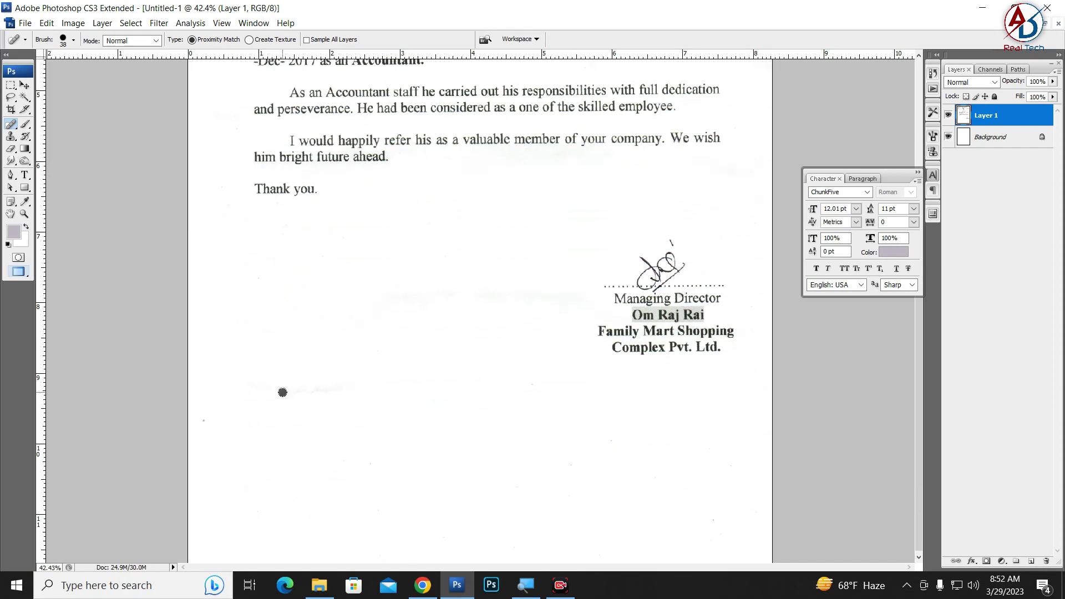
{"action": "mouse_move", "coordinate": [283, 392]}
{"action": "left_mouse_down"}
{"action": "mouse_move", "coordinate": [341, 386]}
{"action": "mouse_move", "coordinate": [264, 411]}
{"action": "left_mouse_up"}
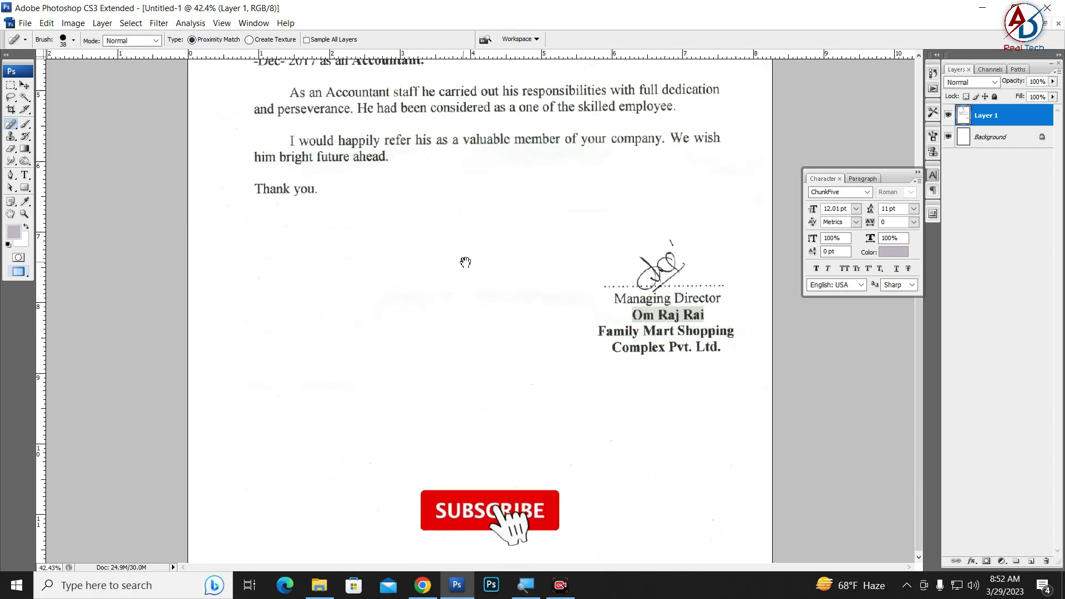
{"action": "left_click_drag", "start_coordinate": [444, 344], "coordinate": [433, 415]}
{"action": "scroll", "coordinate": [432, 415], "scroll_direction": "up", "scroll_amount": 3}
{"action": "scroll", "coordinate": [433, 415], "scroll_direction": "up", "scroll_amount": 1}
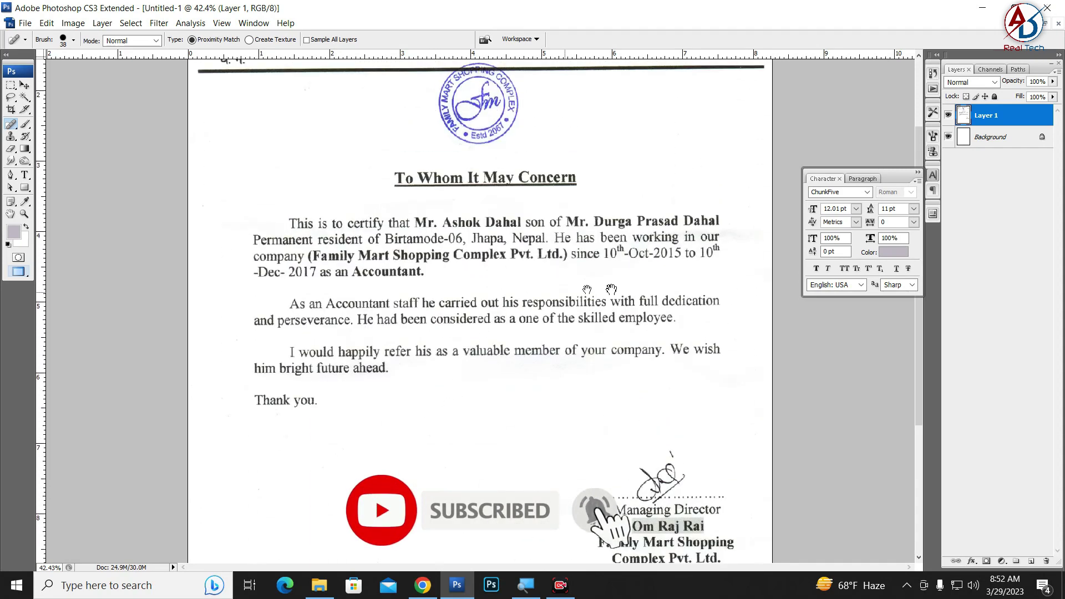
Step: Marquee-select the name after 'This is to certify that' and delete it to white
{"action": "left_click", "coordinate": [24, 86]}
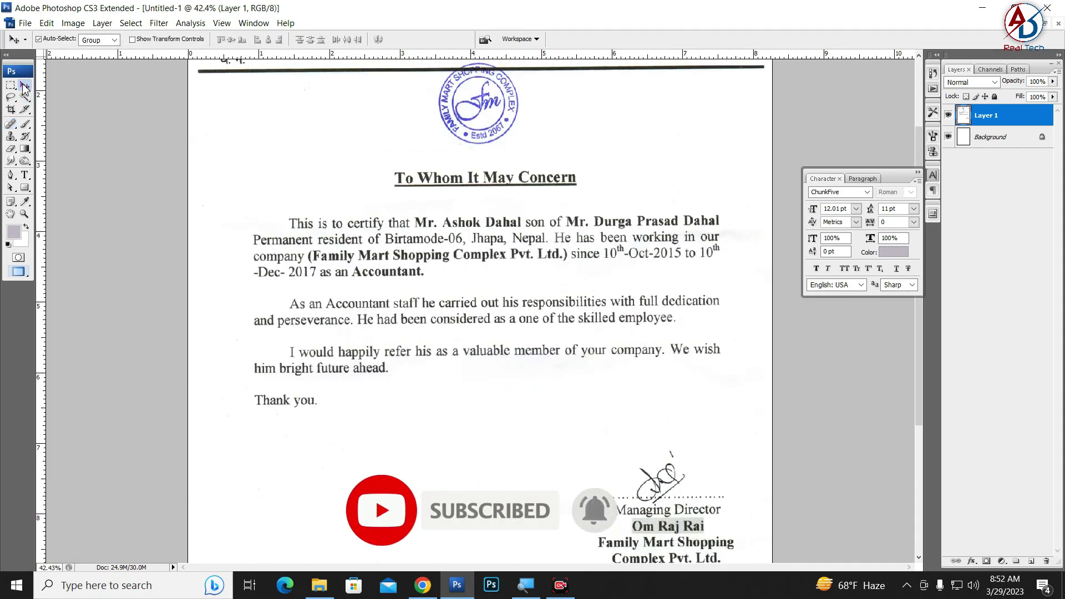
{"action": "left_click", "coordinate": [11, 86]}
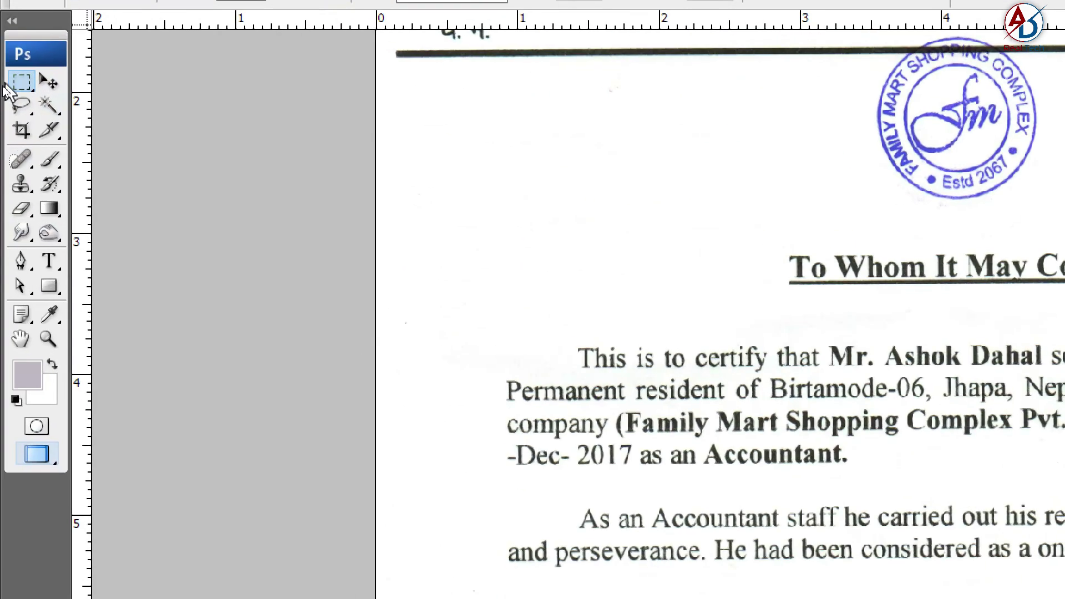
{"action": "right_click", "coordinate": [20, 83]}
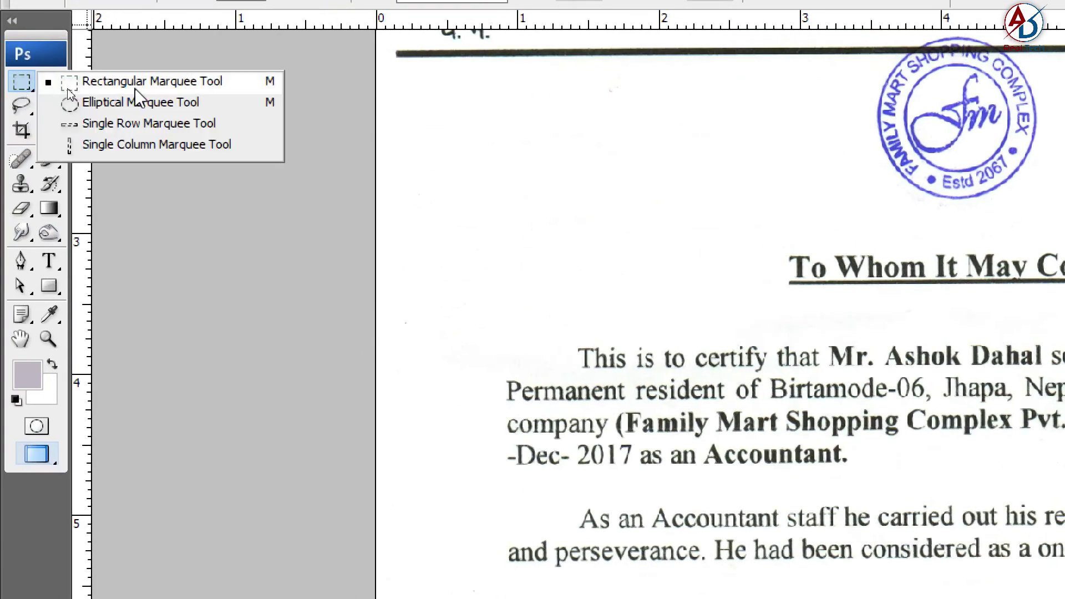
{"action": "key", "text": "Escape"}
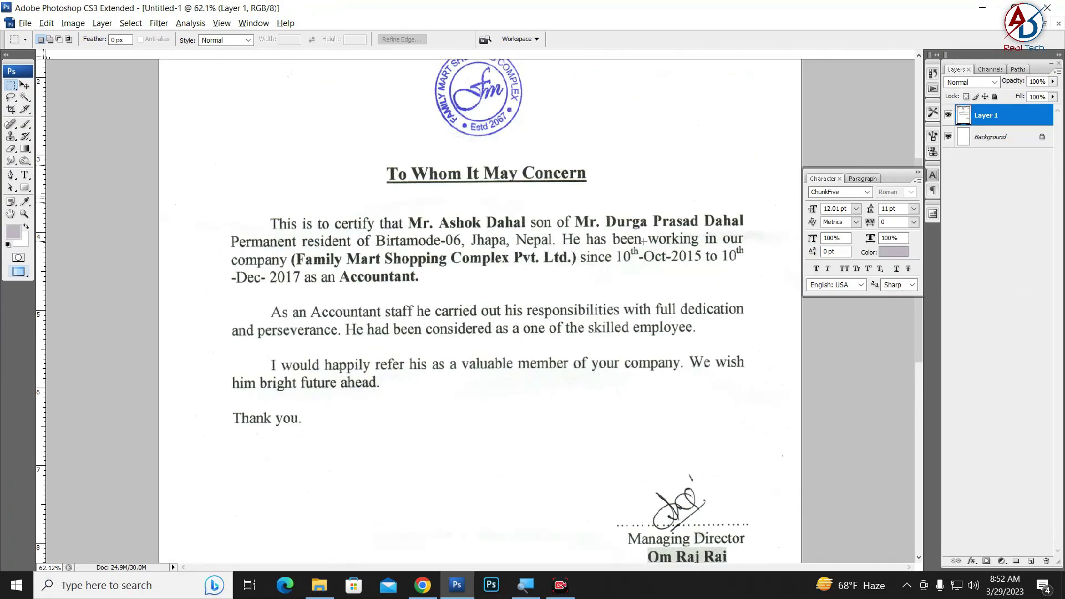
{"action": "scroll", "coordinate": [371, 303], "scroll_direction": "up", "scroll_amount": 3}
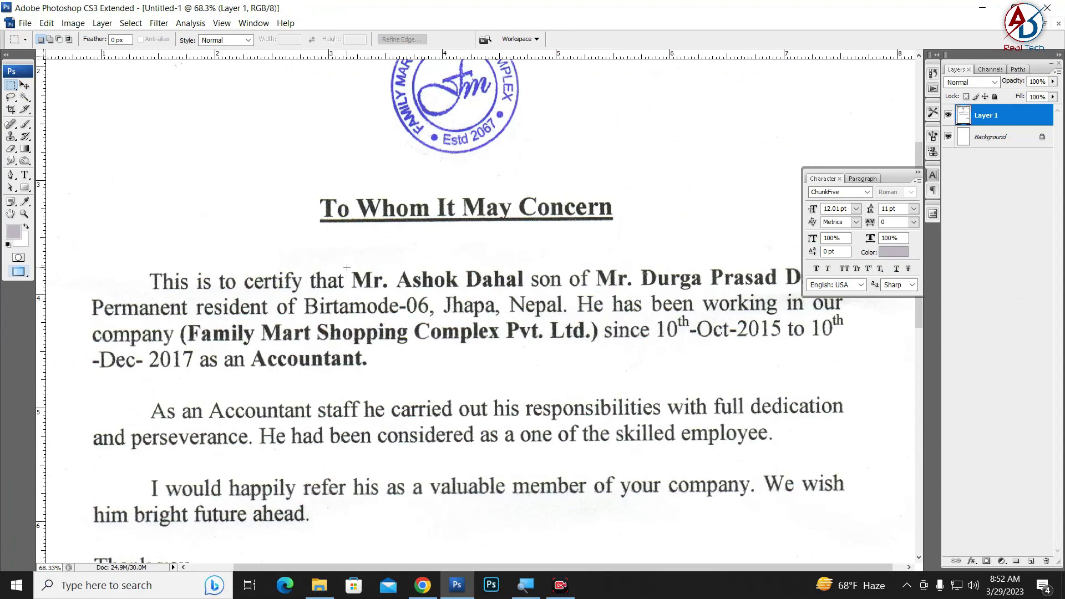
{"action": "left_click_drag", "start_coordinate": [425, 293], "coordinate": [530, 294]}
{"action": "key", "text": "Delete"}
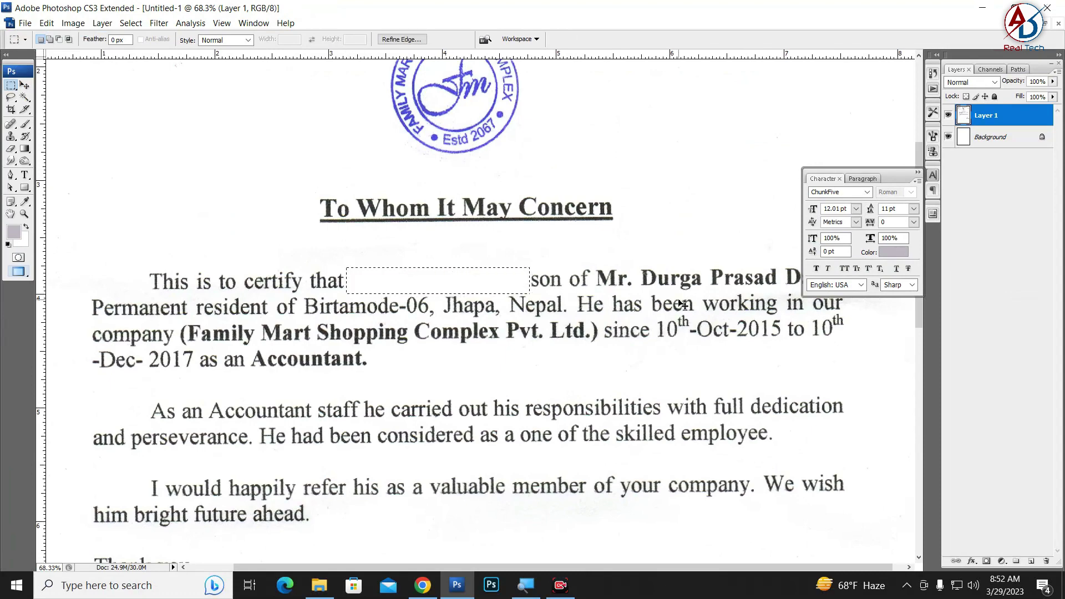
{"action": "key", "text": "ctrl+d"}
{"action": "key", "text": "ctrl+minus"}
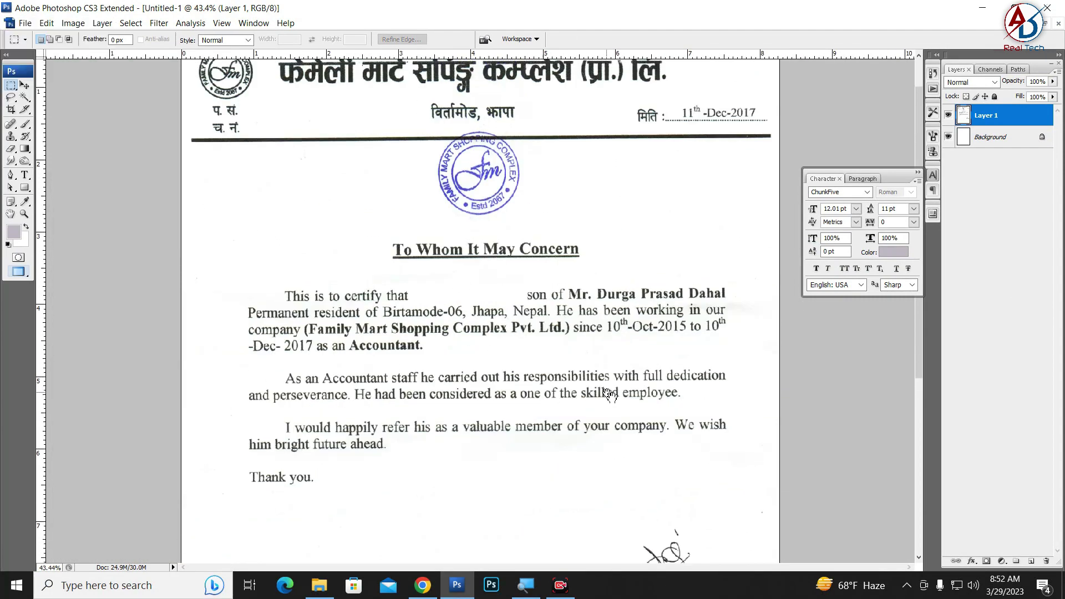
Step: Start a text layer above the first paragraph in Times New Roman 12 pt
{"action": "left_click", "coordinate": [25, 176]}
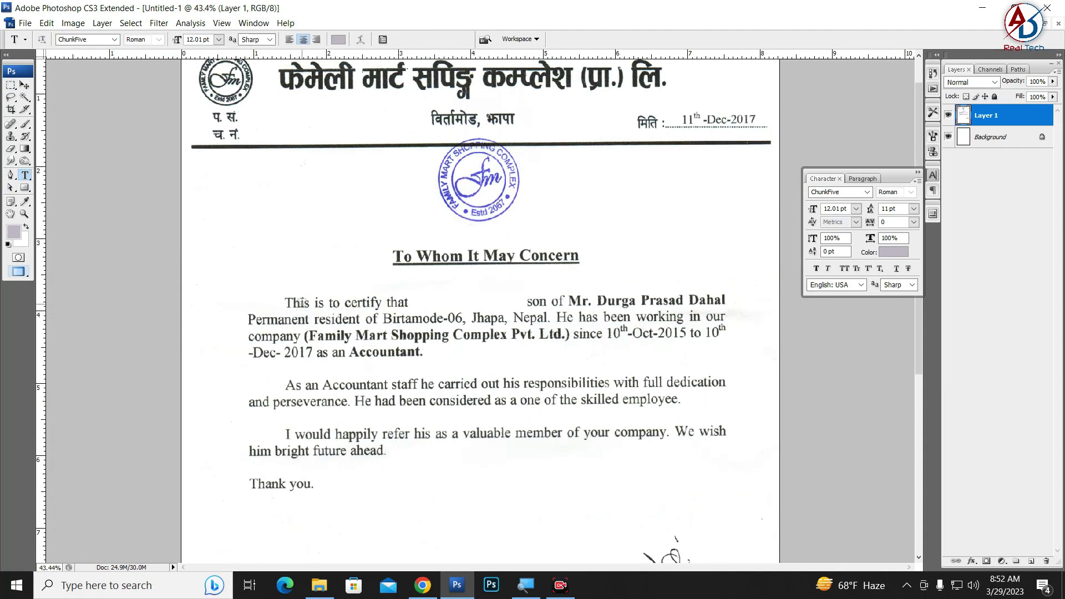
{"action": "left_click", "coordinate": [261, 268]}
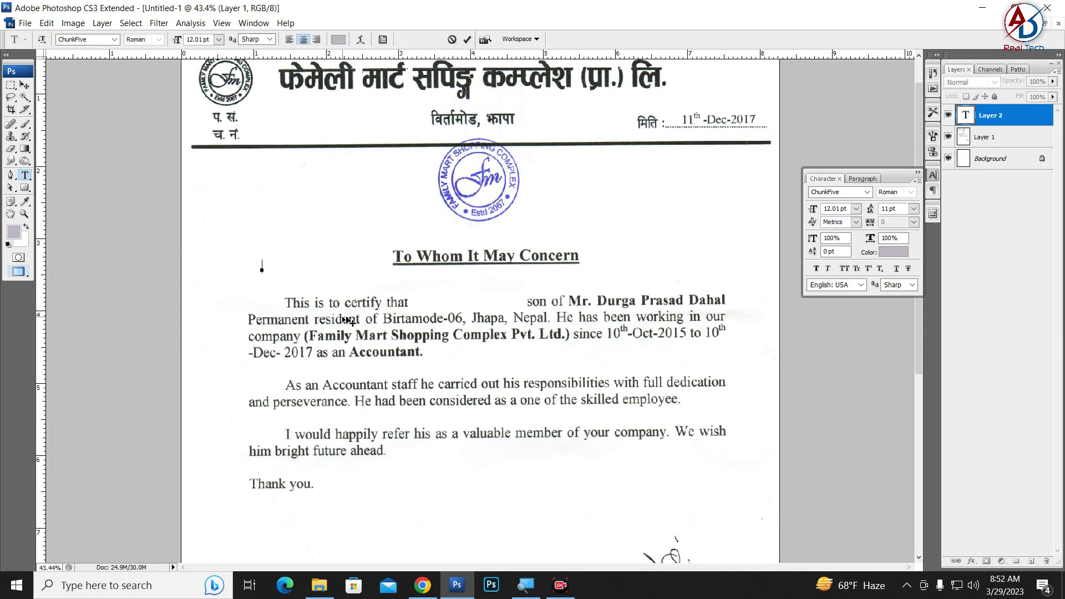
{"action": "left_click", "coordinate": [92, 40]}
{"action": "type", "text": "times"}
{"action": "key", "text": "Return"}
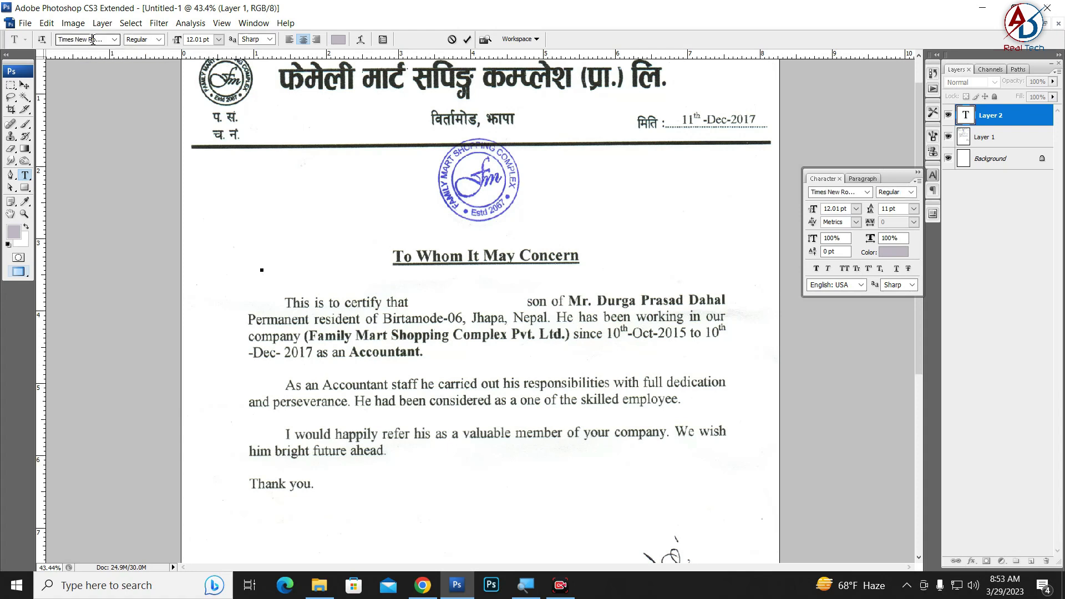
{"action": "left_click", "coordinate": [219, 40]}
{"action": "left_click", "coordinate": [213, 138]}
Step: Type 'Mr.' and the replacement employee's name in bold black
{"action": "type", "text": "Mr"}
{"action": "key", "text": "ctrl+a"}
{"action": "left_click", "coordinate": [894, 252]}
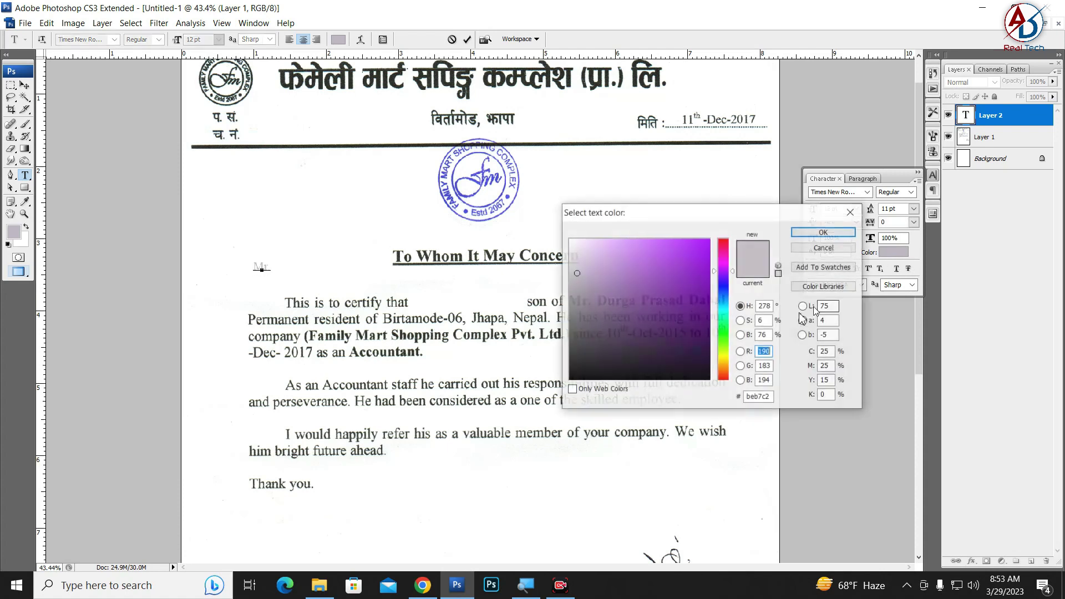
{"action": "left_click", "coordinate": [823, 232]}
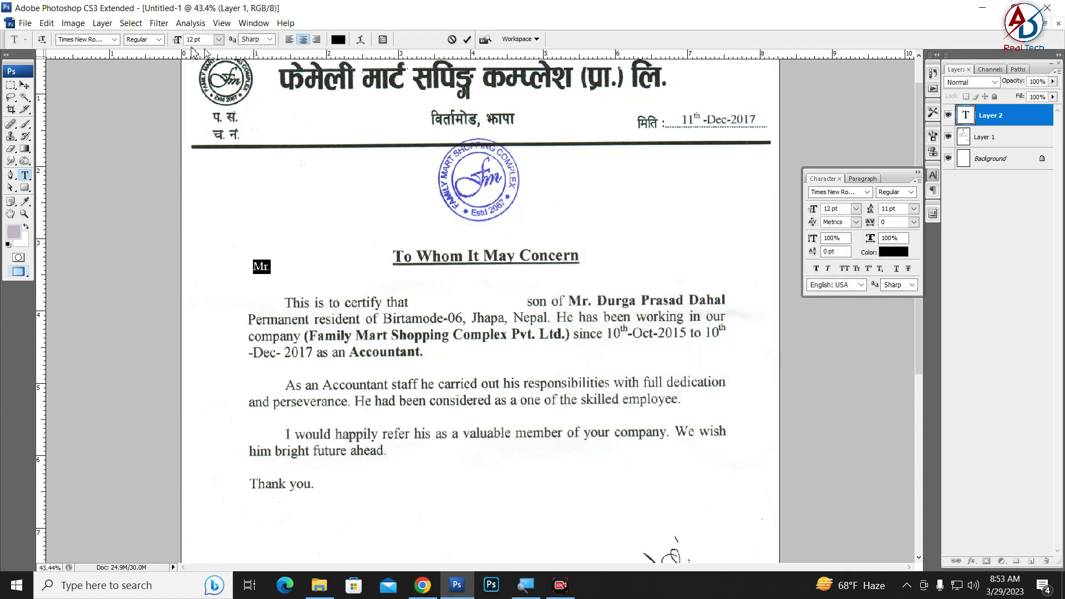
{"action": "left_click", "coordinate": [143, 40]}
{"action": "left_click", "coordinate": [139, 74]}
{"action": "key", "text": "Right"}
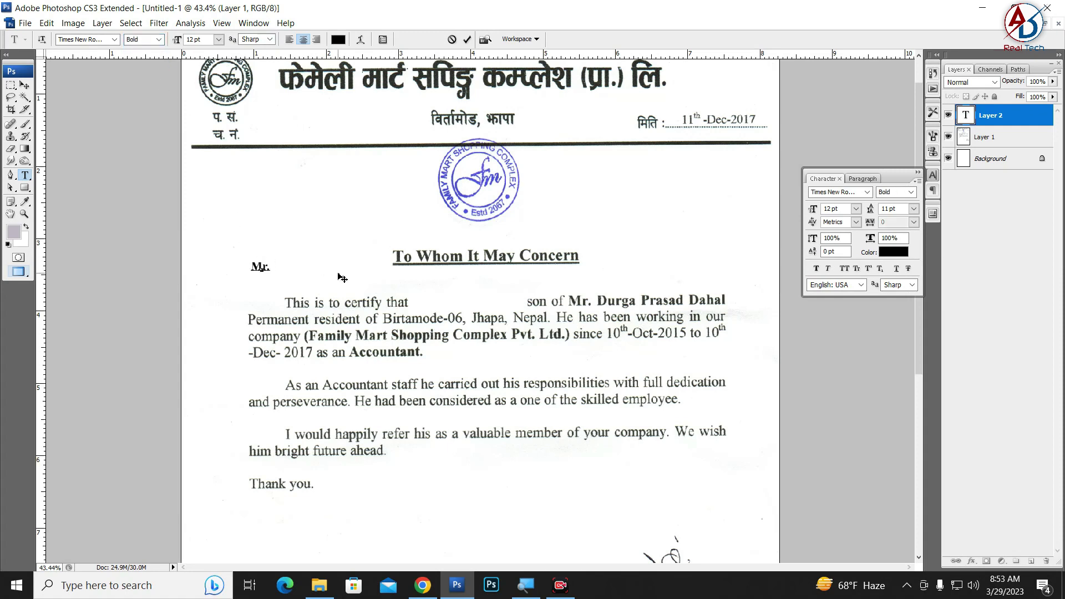
{"action": "type", "text": "Dipen "}
{"action": "type", "text": "Dahal"}
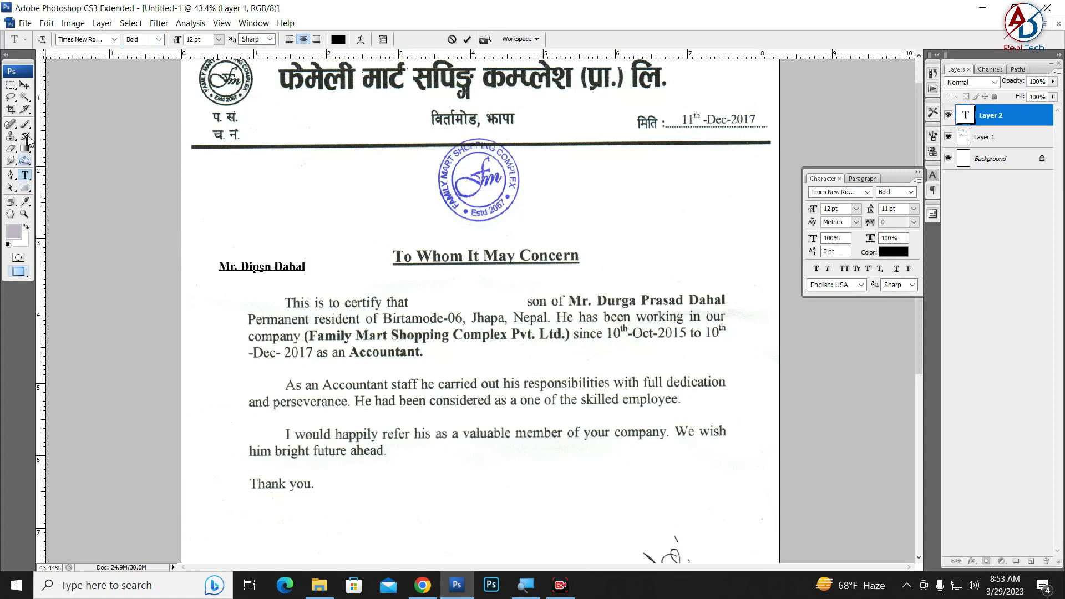
Step: Commit the name text, then correct the surname and commit again
{"action": "left_click", "coordinate": [25, 85]}
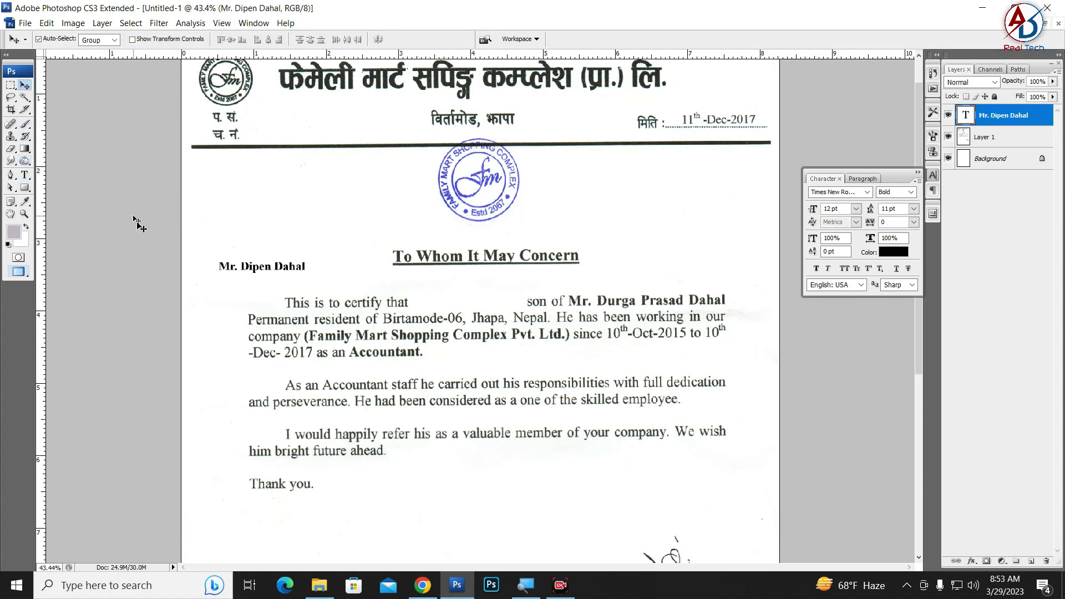
{"action": "key", "text": "t"}
{"action": "double_click", "coordinate": [288, 267]}
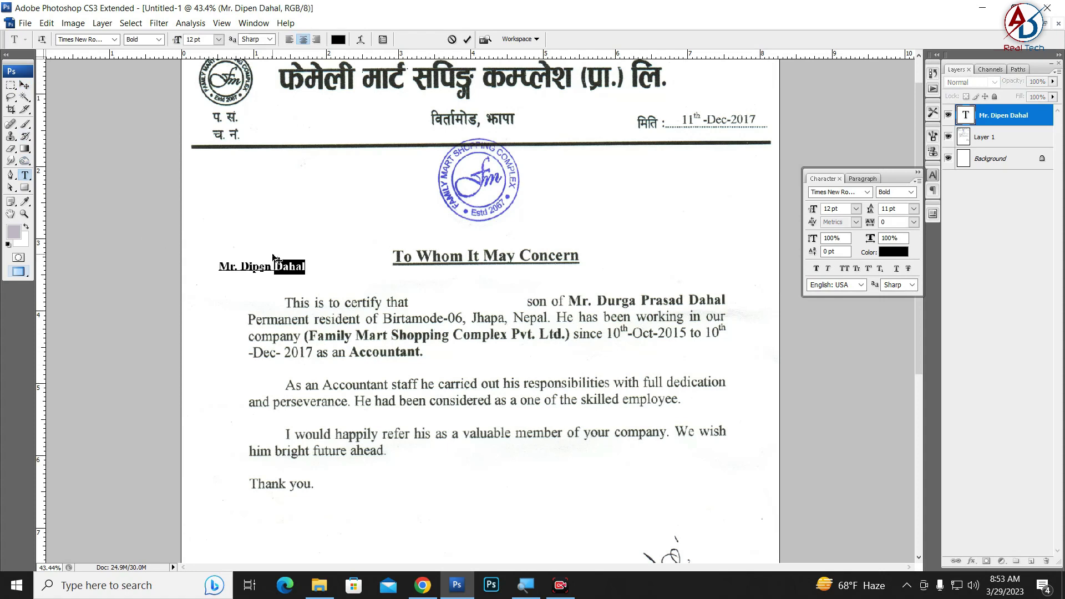
{"action": "type", "text": "Dhakal"}
{"action": "key", "text": "ctrl+Return"}
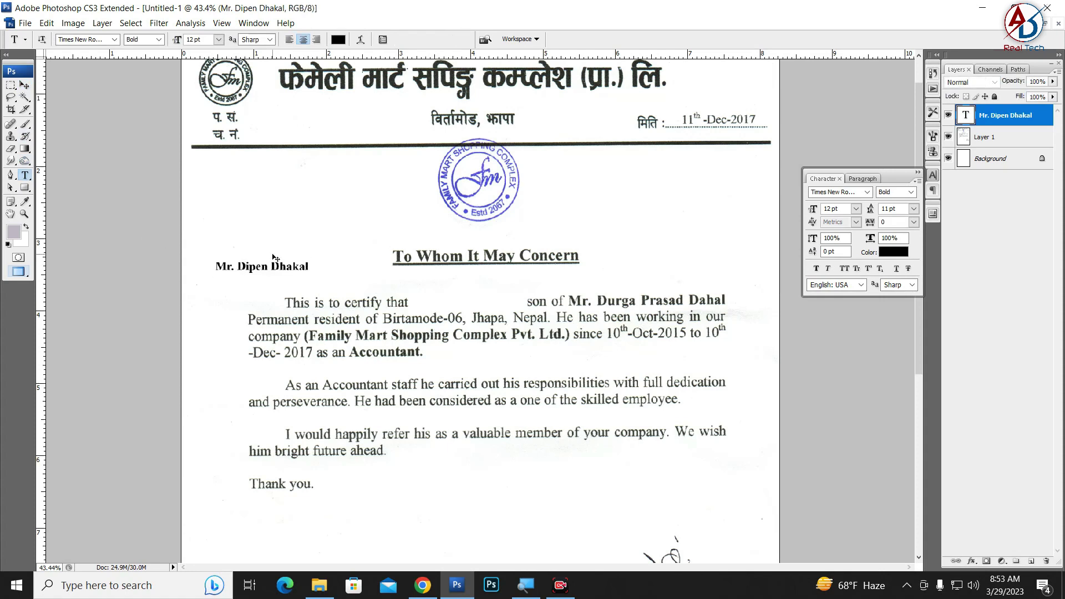
Step: Move the name text layer into the blank in the first sentence
{"action": "key", "text": "v"}
{"action": "left_click_drag", "start_coordinate": [304, 270], "coordinate": [501, 305]}
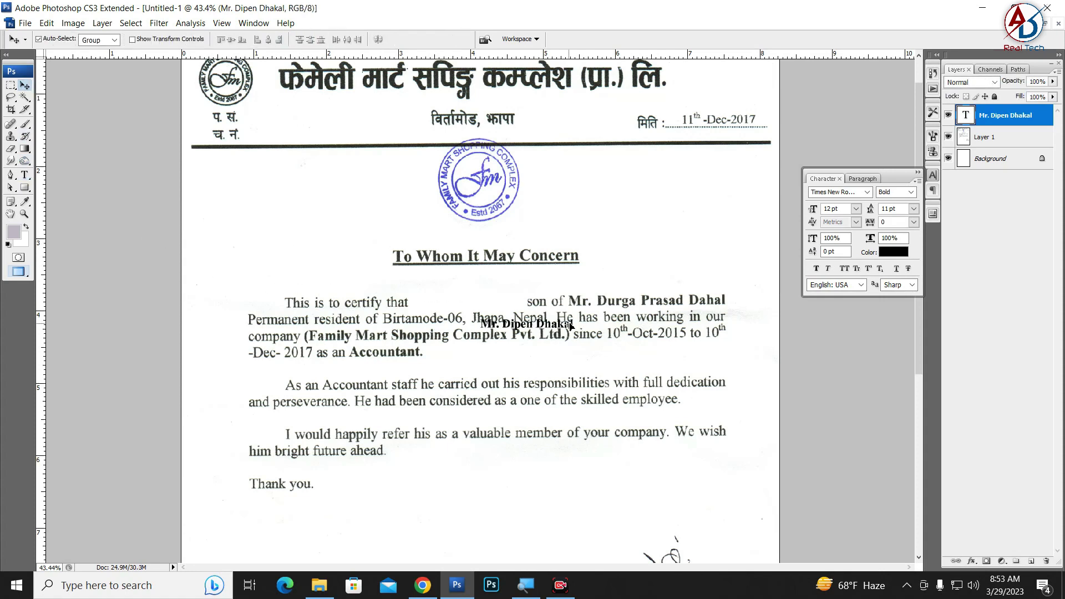
{"action": "scroll", "coordinate": [509, 311], "scroll_direction": "up", "scroll_amount": 3}
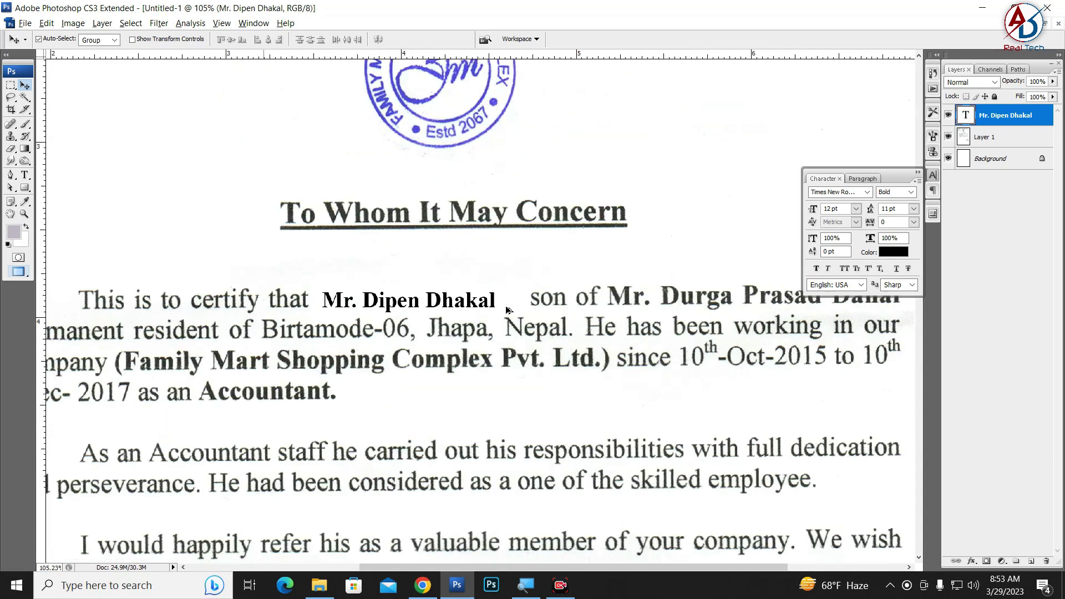
{"action": "scroll", "coordinate": [427, 316], "scroll_direction": "up", "scroll_amount": 3}
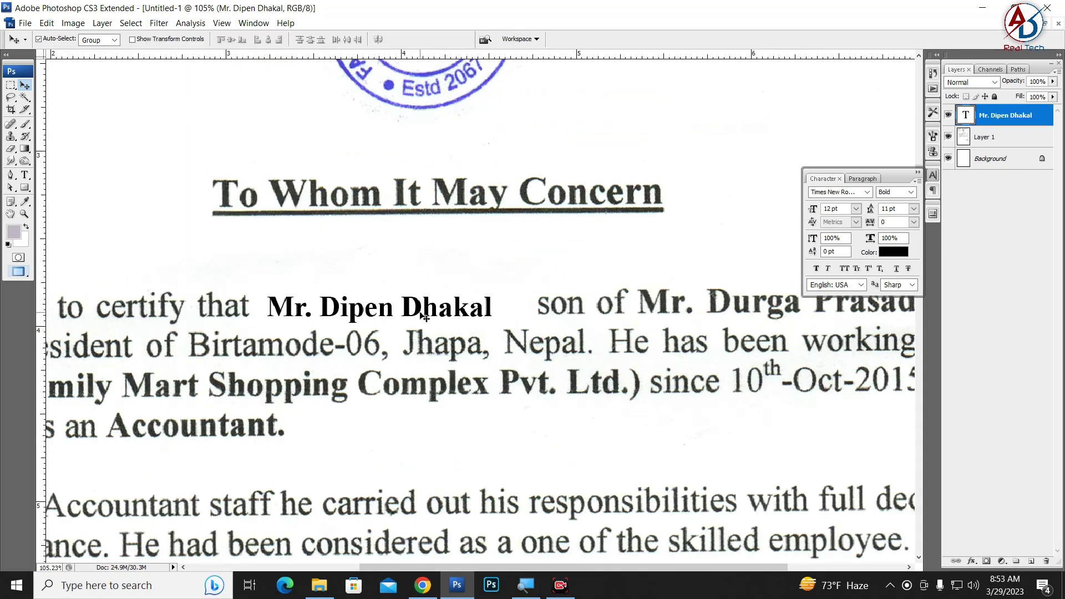
Step: Enlarge the name to 14 pt and shift it right into the gap
{"action": "key", "text": "t"}
{"action": "triple_click", "coordinate": [424, 316]}
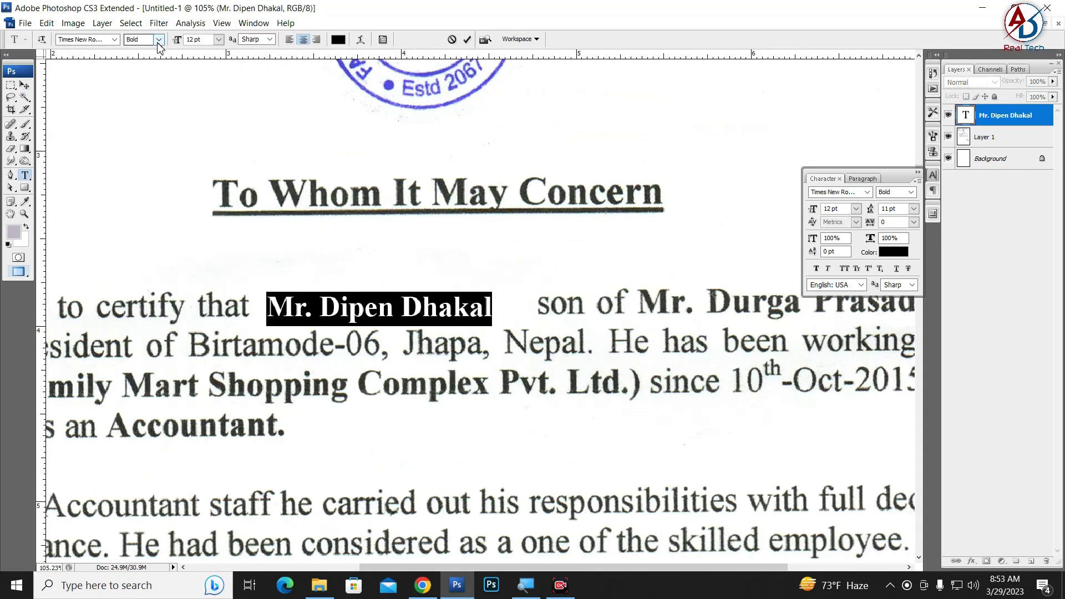
{"action": "left_click", "coordinate": [219, 39]}
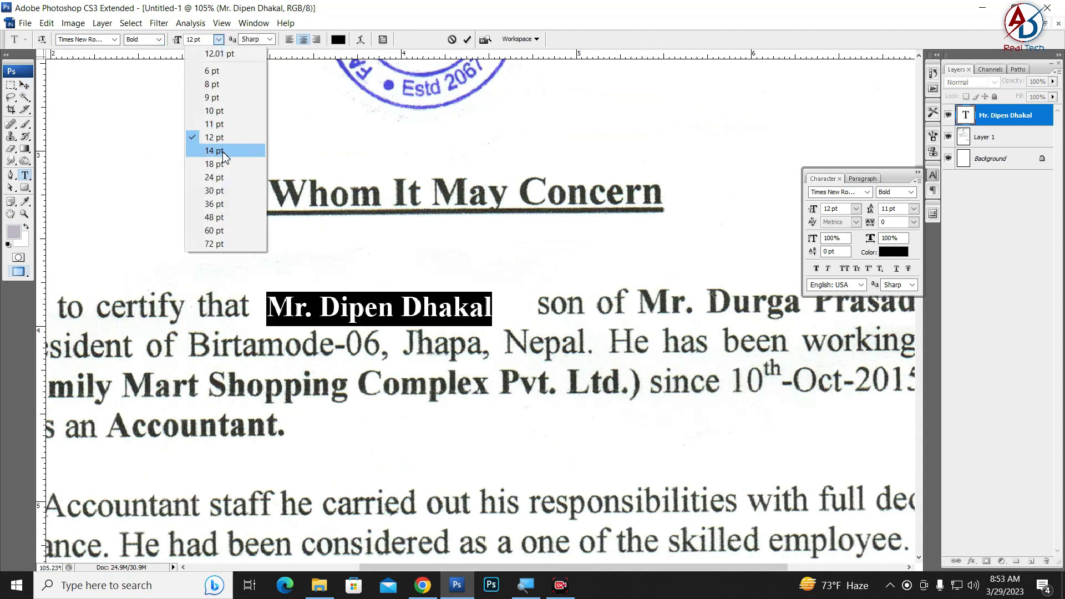
{"action": "left_click", "coordinate": [224, 151]}
{"action": "left_click", "coordinate": [25, 85]}
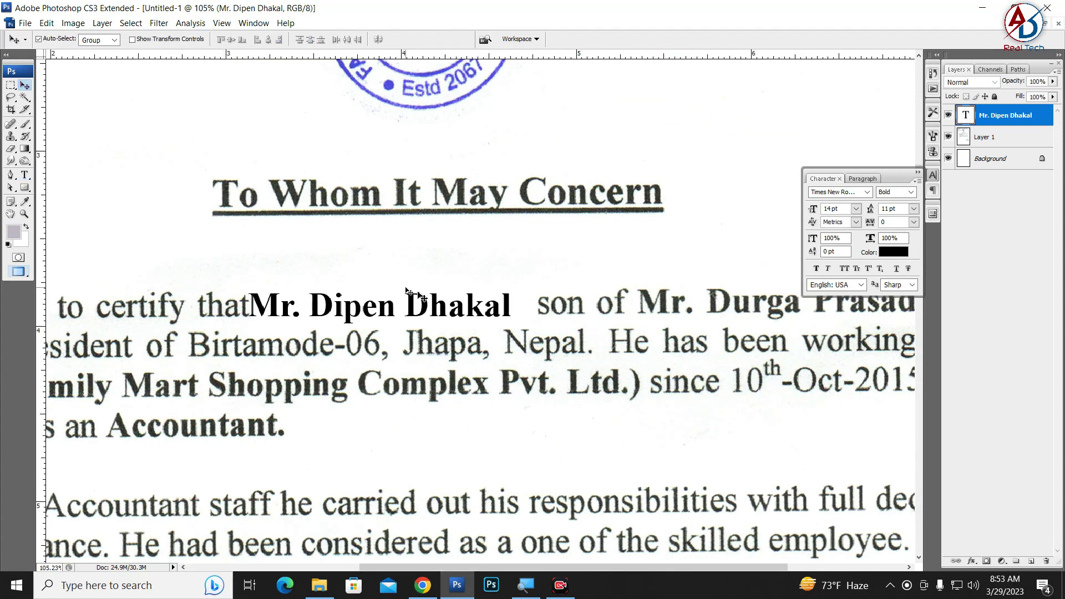
{"action": "left_click_drag", "start_coordinate": [425, 312], "coordinate": [440, 313]}
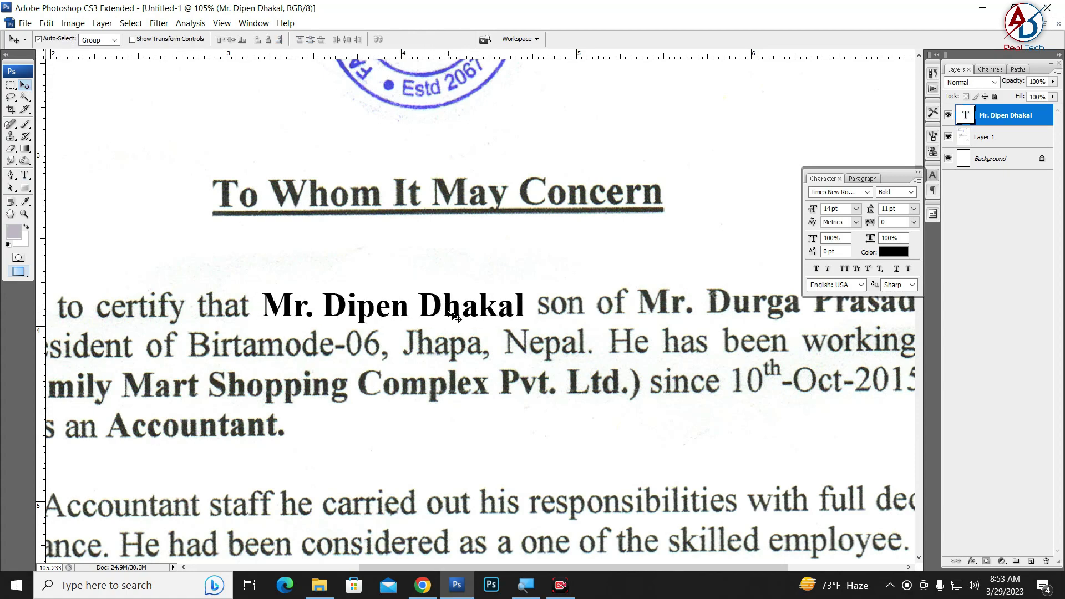
Step: Scroll around the page to check the name's placement
{"action": "scroll", "coordinate": [597, 381], "scroll_direction": "down", "scroll_amount": 3}
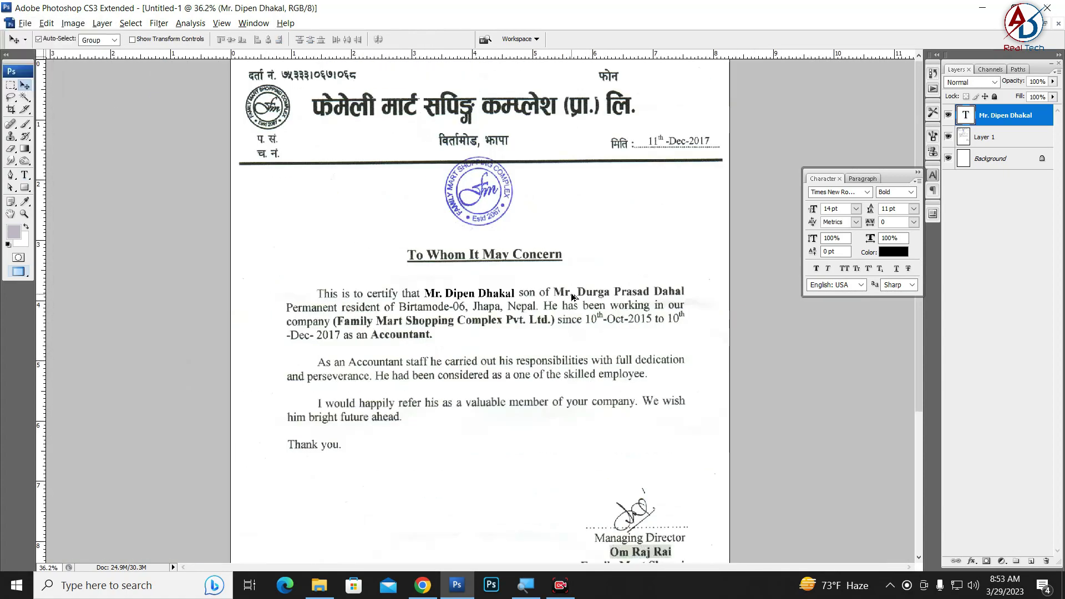
{"action": "scroll", "coordinate": [573, 297], "scroll_direction": "up", "scroll_amount": 1}
{"action": "scroll", "coordinate": [620, 317], "scroll_direction": "down", "scroll_amount": 1}
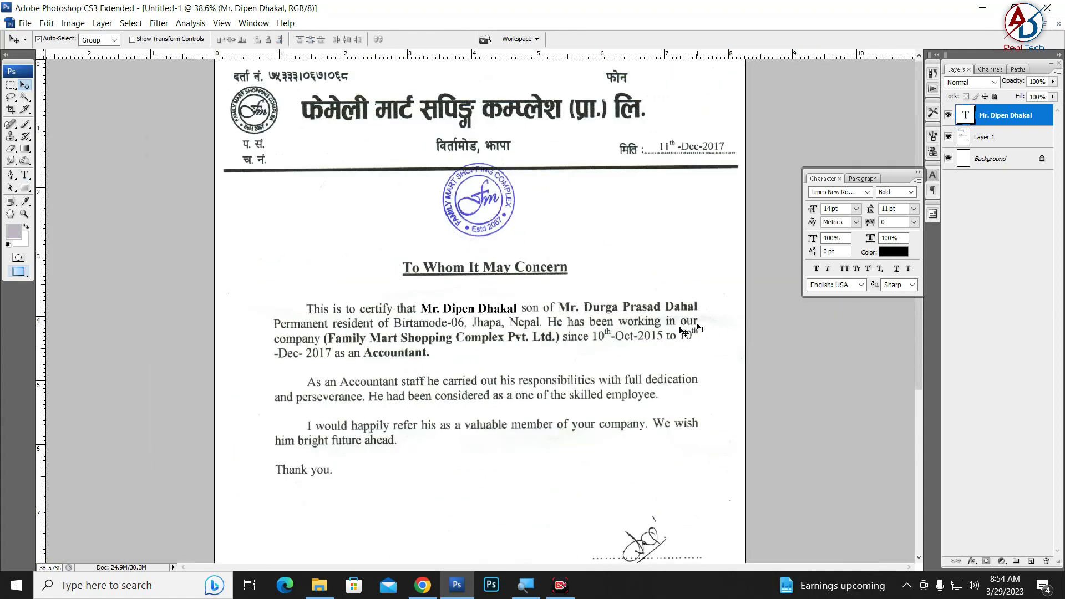
{"action": "scroll", "coordinate": [564, 342], "scroll_direction": "up", "scroll_amount": 1}
{"action": "key", "text": "alt+space"}
{"action": "scroll", "coordinate": [726, 341], "scroll_direction": "up", "scroll_amount": 1}
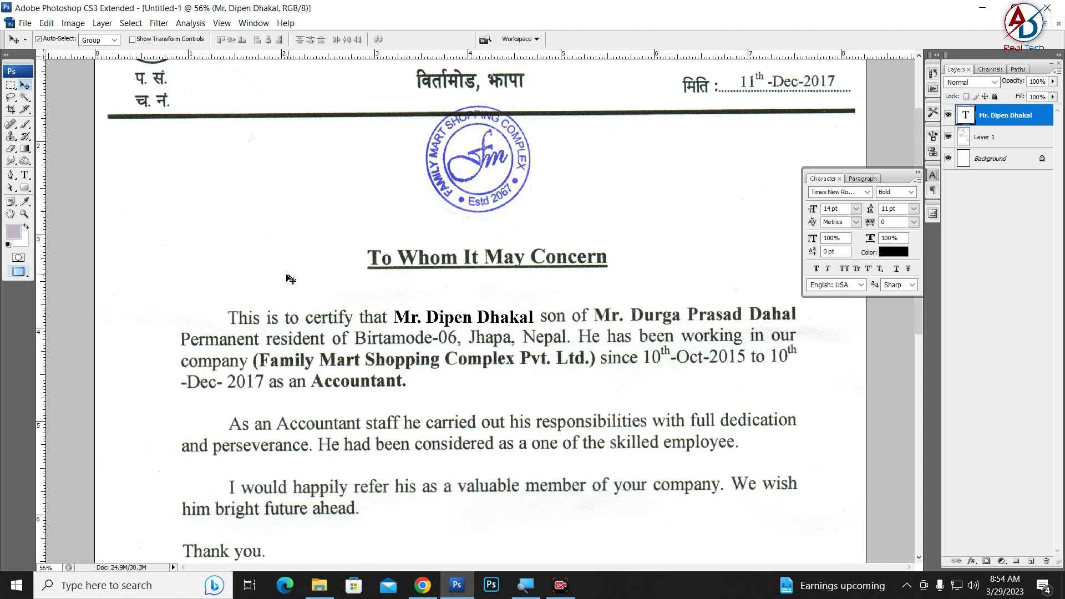
Step: Erase the father's printed name after "son of" by filling a Layer 1 selection white
{"action": "left_click", "coordinate": [10, 87]}
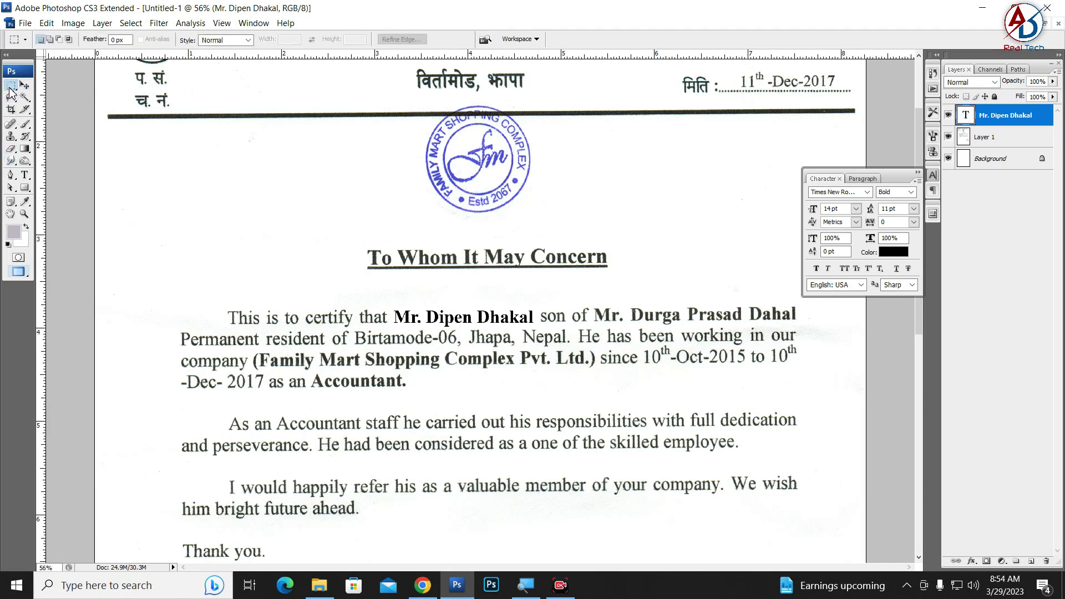
{"action": "left_click", "coordinate": [997, 144]}
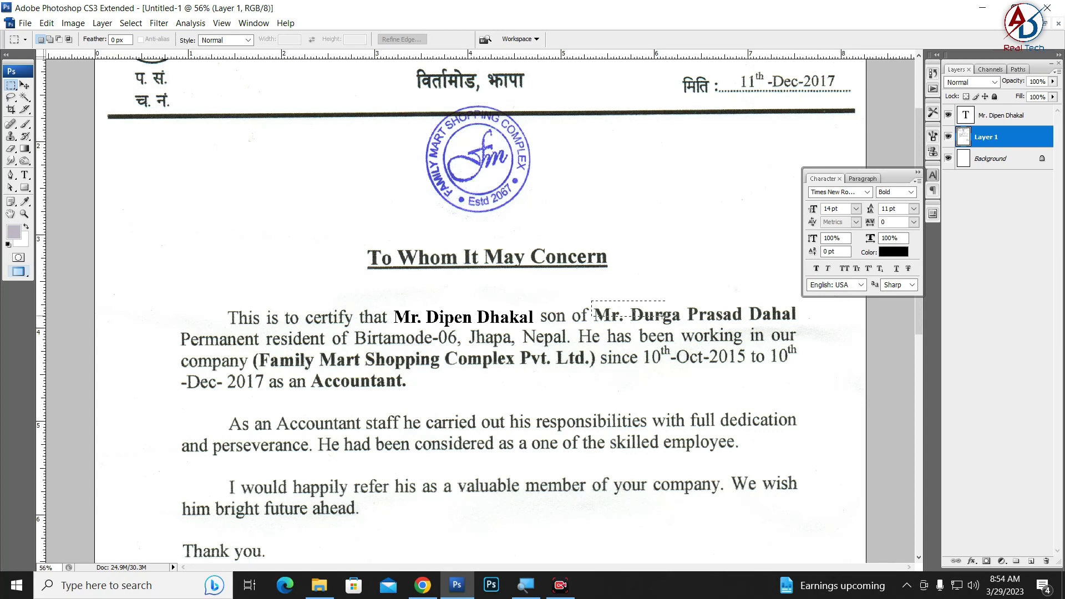
{"action": "left_click_drag", "start_coordinate": [775, 325], "coordinate": [804, 326]}
{"action": "key", "text": "Delete"}
{"action": "key", "text": "ctrl+d"}
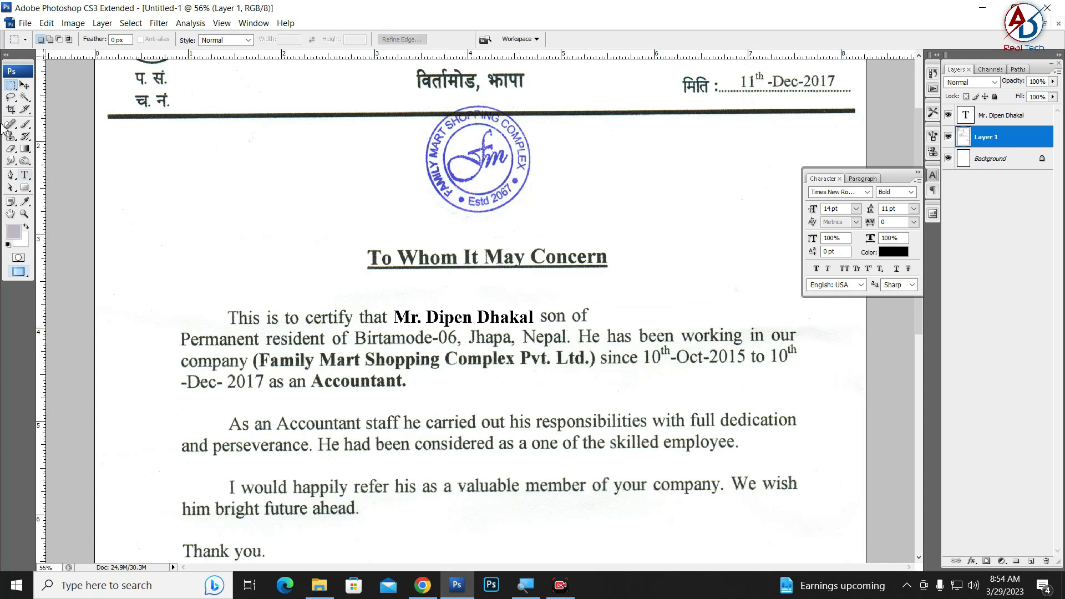
Step: Copy the bold name text layer after "son of" and retype it with the father's new name
{"action": "left_click", "coordinate": [23, 85]}
{"action": "left_click_drag", "start_coordinate": [465, 321], "coordinate": [647, 341]}
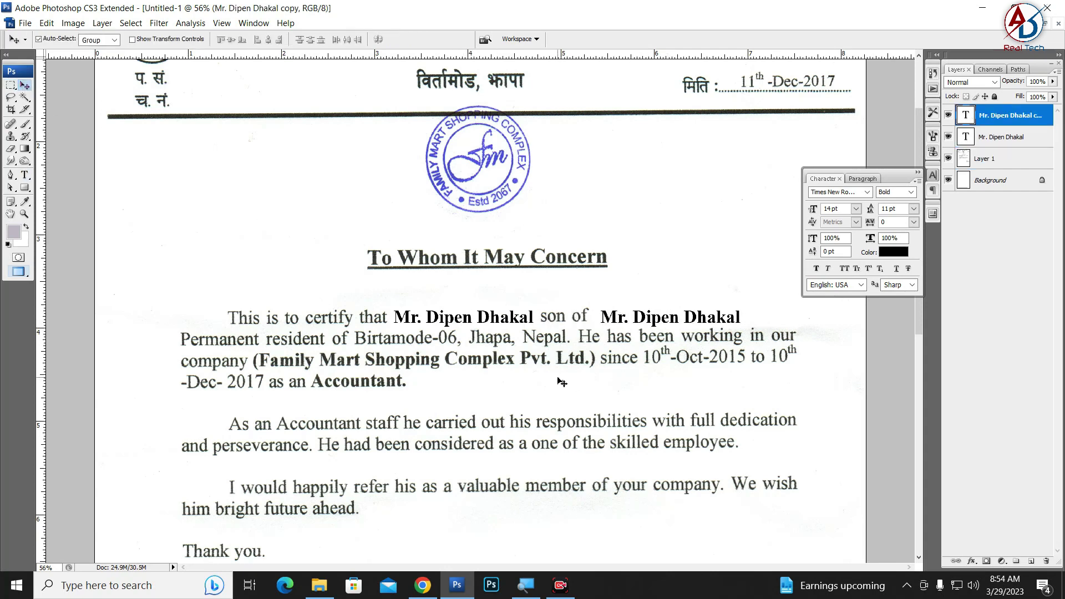
{"action": "key", "text": "t"}
{"action": "left_click_drag", "start_coordinate": [633, 318], "coordinate": [745, 317]}
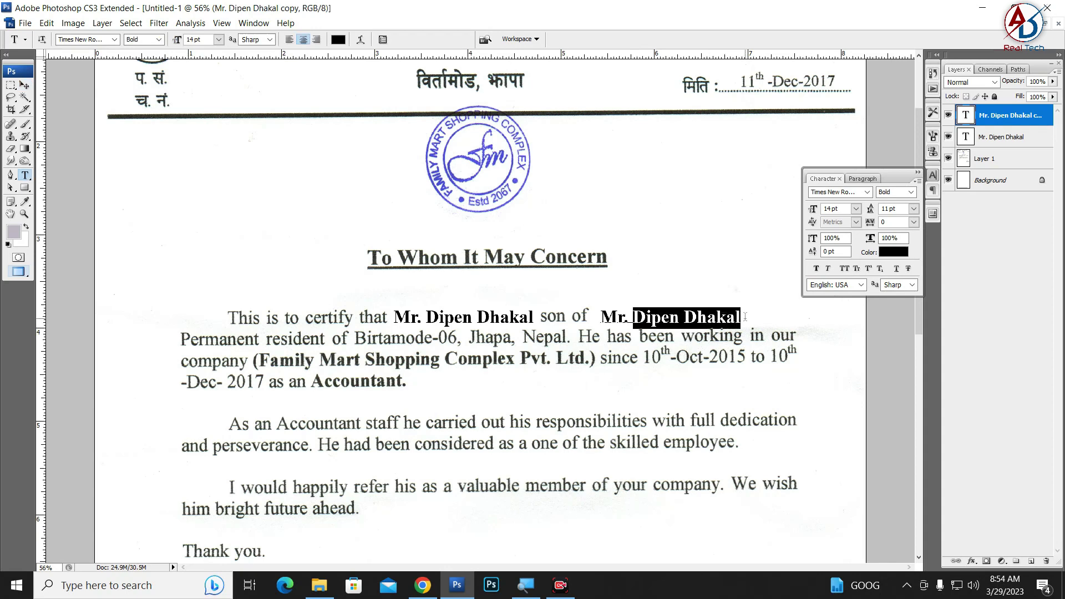
{"action": "left_click_drag", "start_coordinate": [680, 319], "coordinate": [633, 319]}
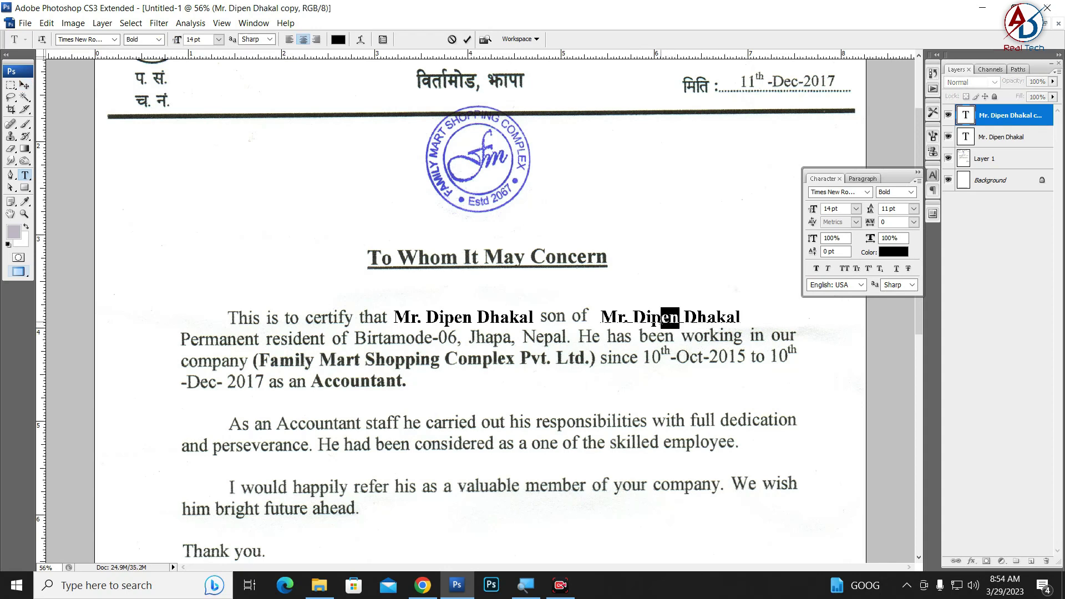
{"action": "type", "text": "Mani"}
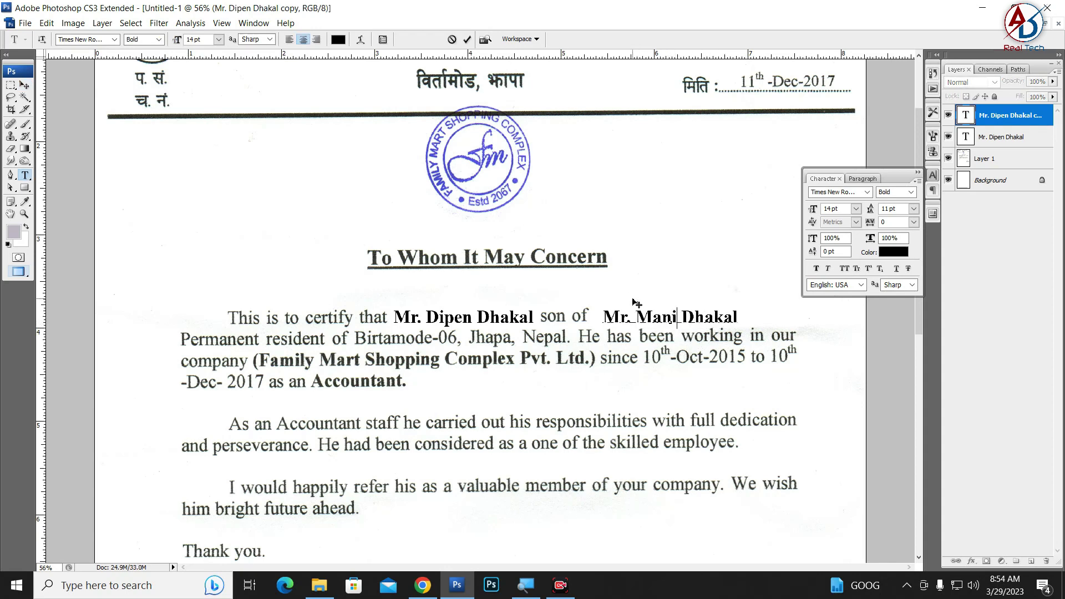
{"action": "type", "text": " P"}
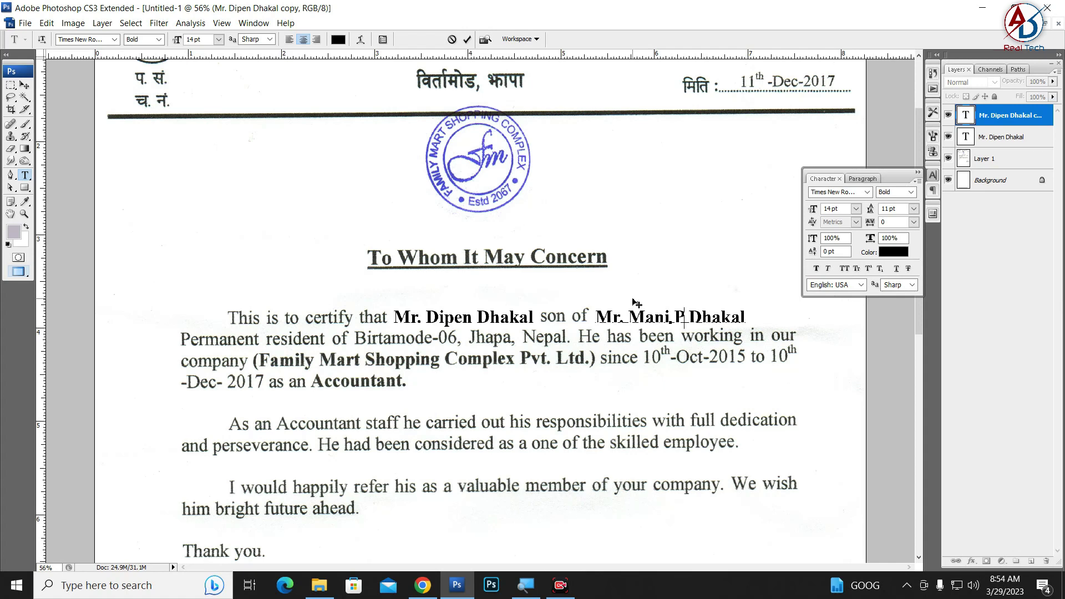
{"action": "key", "text": "BackSpace"}
{"action": "type", "text": "Kumar"}
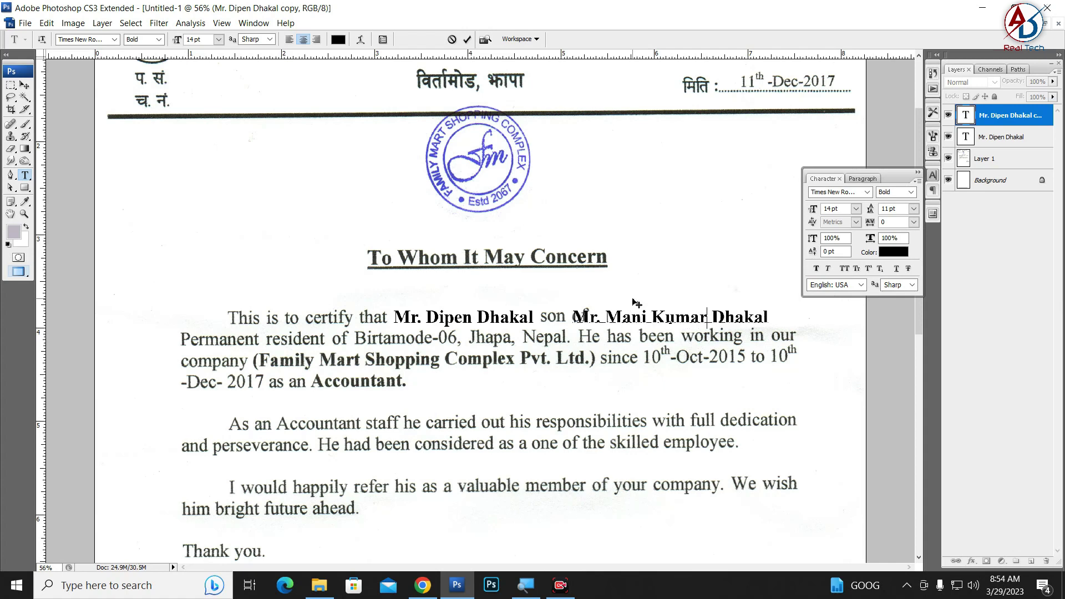
{"action": "key", "text": "ctrl+Return"}
Step: Shift and nudge the new name into line after "son of", confirming a free transform
{"action": "key", "text": "v"}
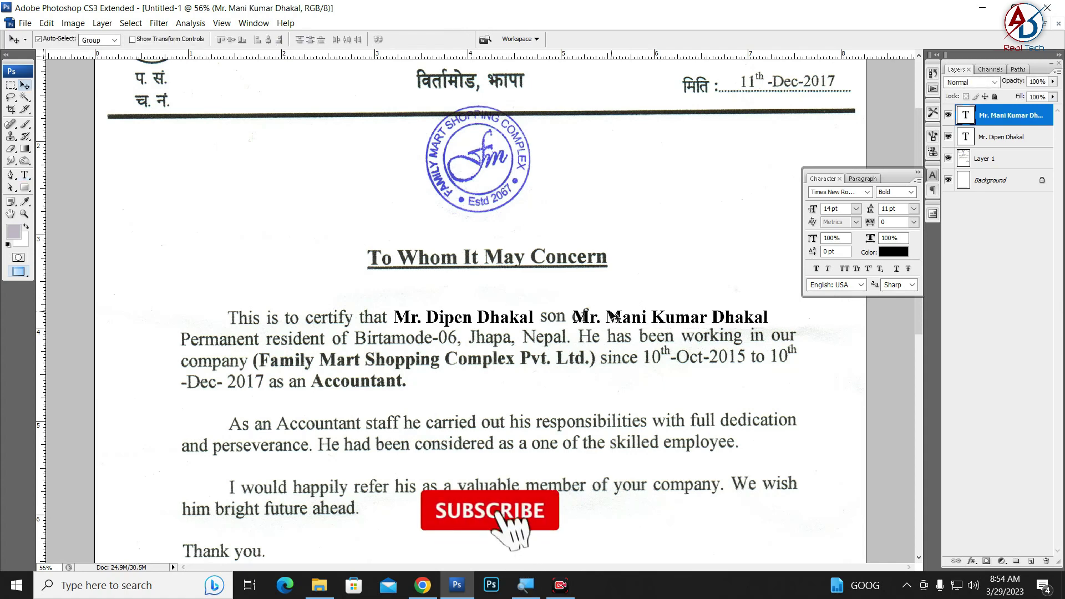
{"action": "left_click_drag", "start_coordinate": [614, 317], "coordinate": [638, 315]}
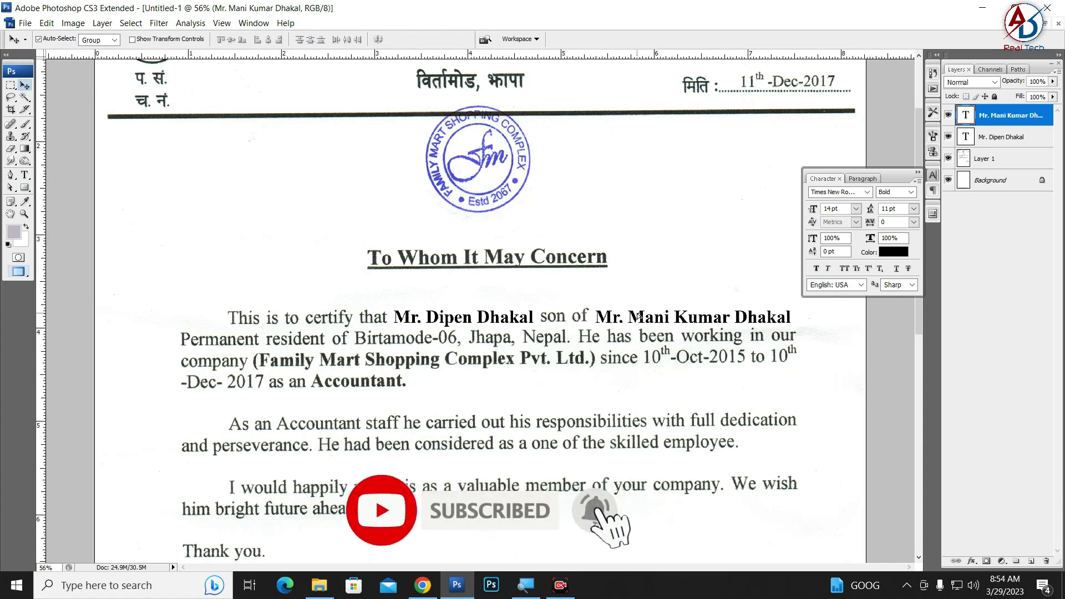
{"action": "key", "text": "Up"}
{"action": "key", "text": "Up"}
{"action": "key", "text": "Up"}
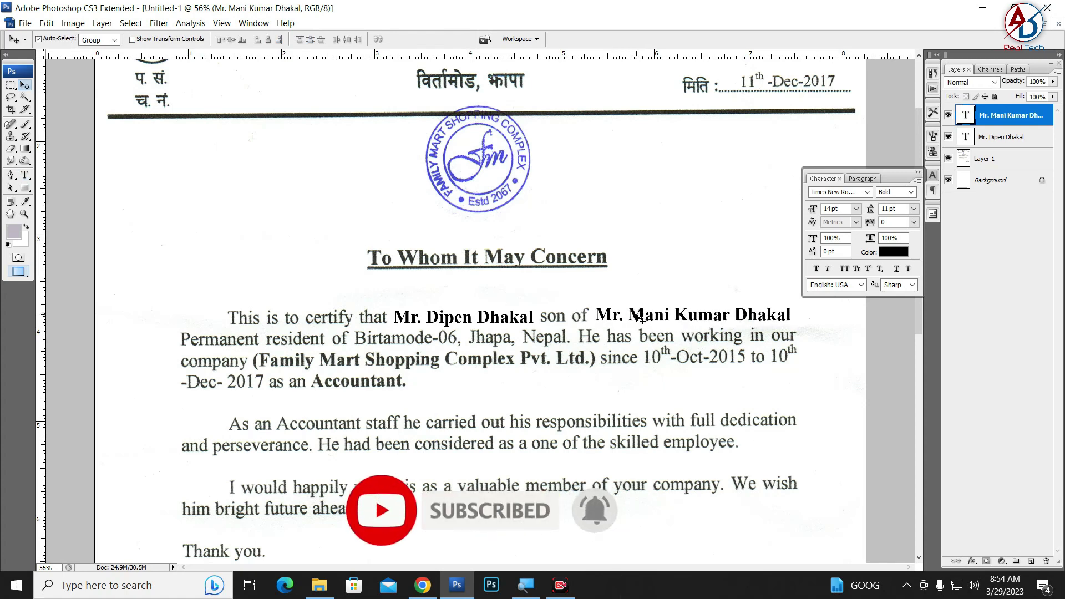
{"action": "key", "text": "Down"}
{"action": "key", "text": "ctrl+t"}
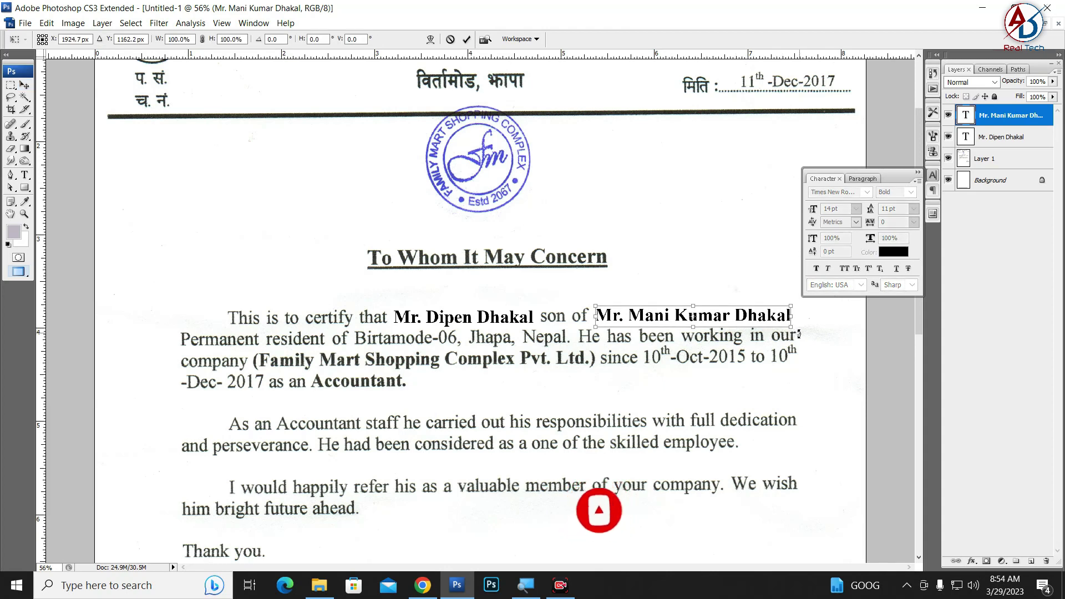
{"action": "key", "text": "Return"}
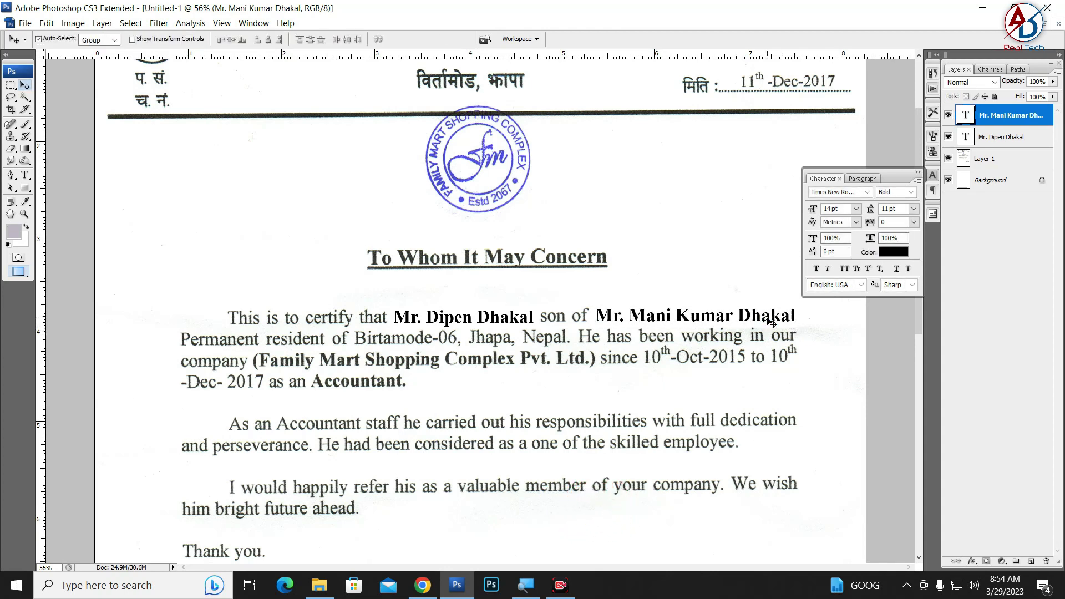
{"action": "scroll", "coordinate": [456, 339], "scroll_direction": "down", "scroll_amount": 1}
{"action": "scroll", "coordinate": [456, 339], "scroll_direction": "down", "scroll_amount": 1}
{"action": "scroll", "coordinate": [456, 338], "scroll_direction": "up", "scroll_amount": 1}
Step: Marquee the word "Accountant." and fill it white on Layer 1
{"action": "scroll", "coordinate": [549, 366], "scroll_direction": "up", "scroll_amount": 1}
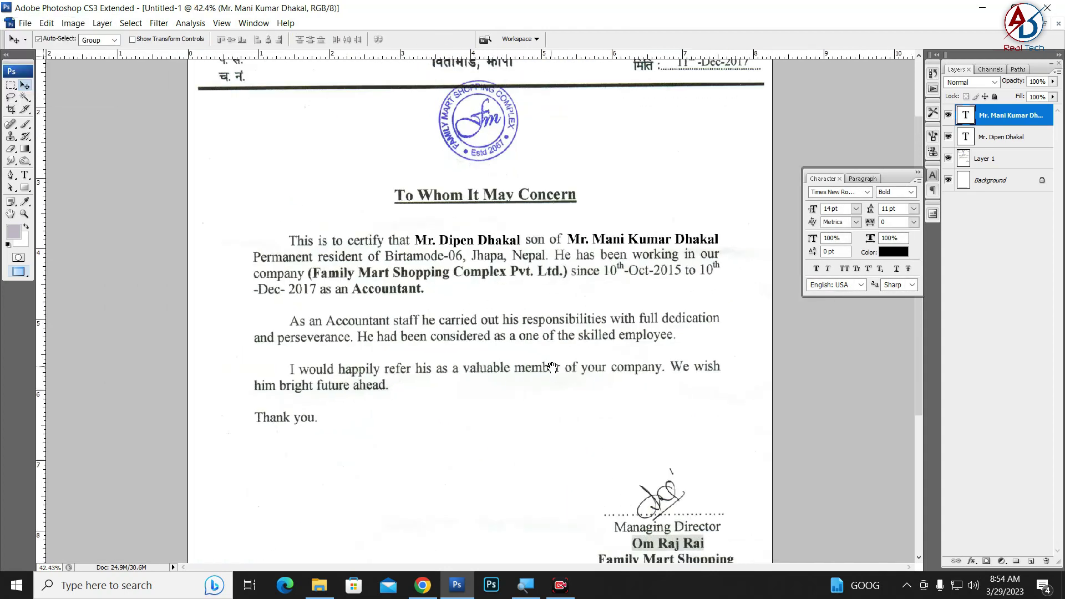
{"action": "scroll", "coordinate": [395, 332], "scroll_direction": "up", "scroll_amount": 2}
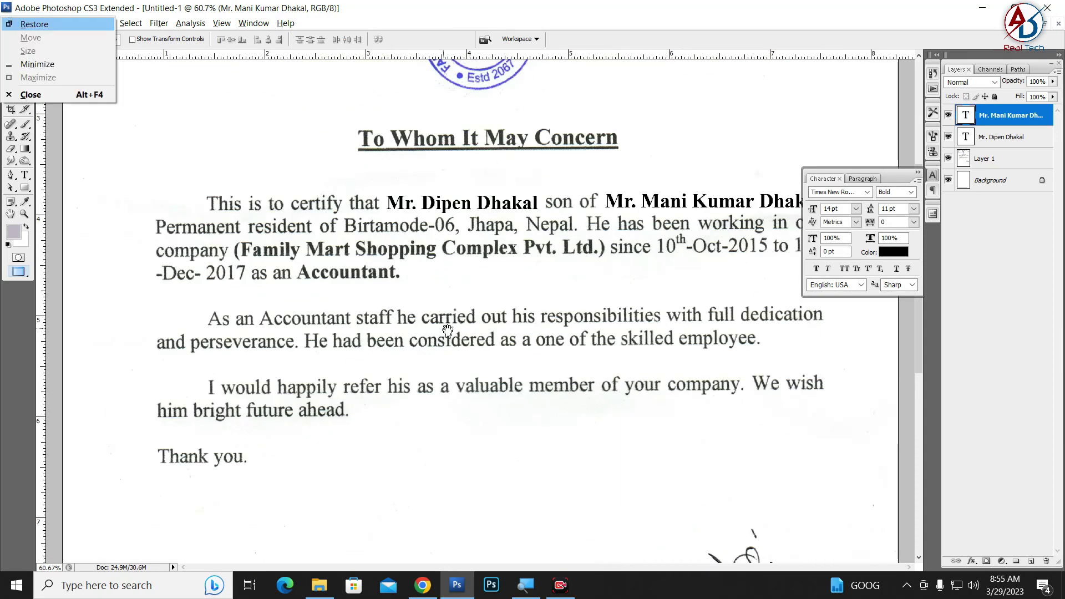
{"action": "scroll", "coordinate": [332, 311], "scroll_direction": "up", "scroll_amount": 1}
{"action": "left_click", "coordinate": [12, 87]}
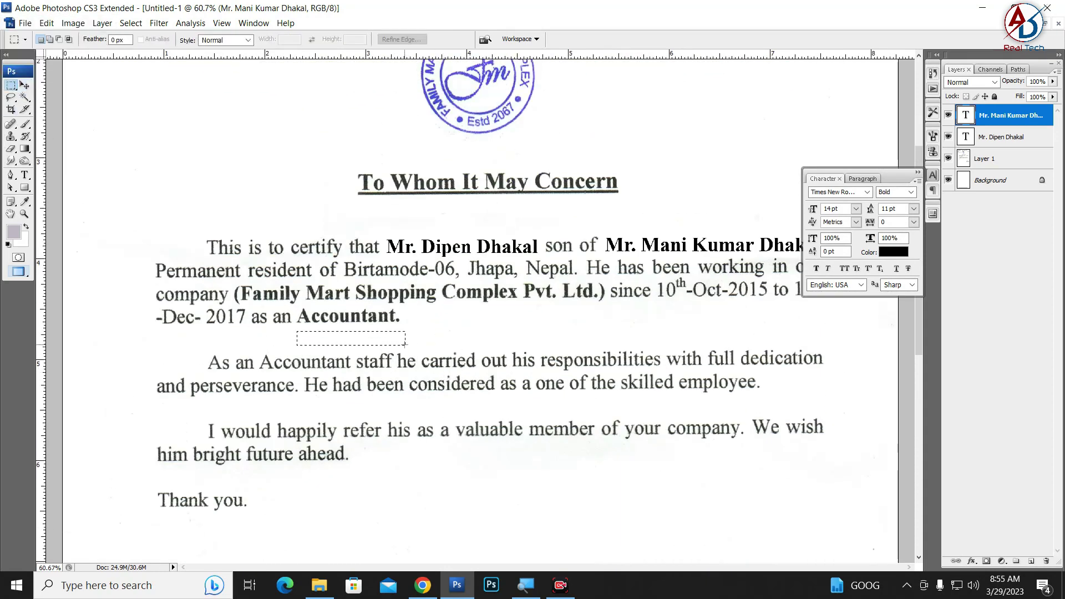
{"action": "left_click_drag", "start_coordinate": [372, 340], "coordinate": [413, 340]}
{"action": "left_click_drag", "start_coordinate": [337, 323], "coordinate": [403, 329]}
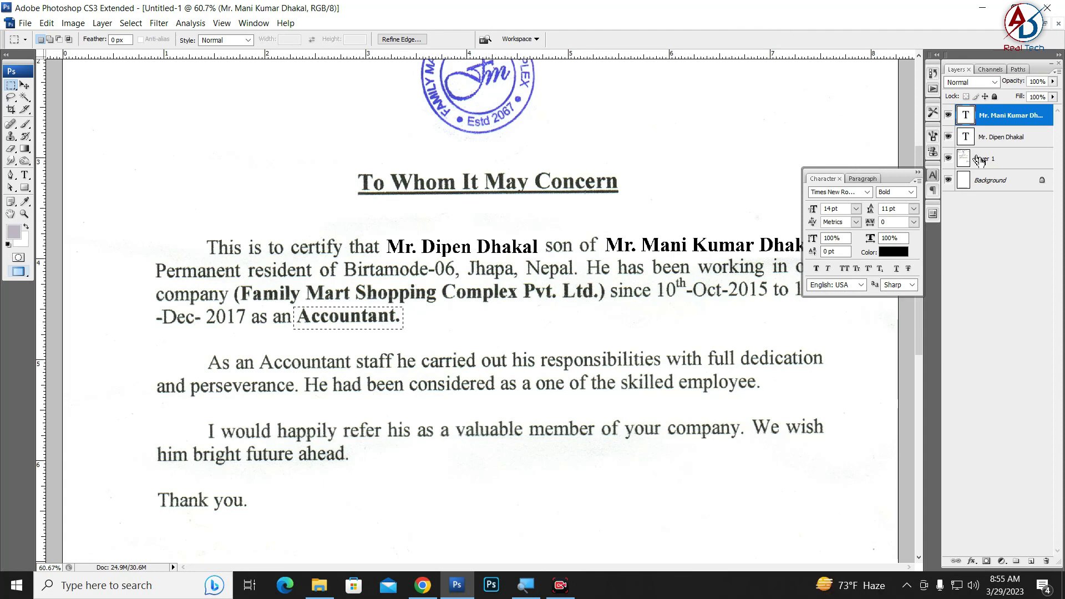
{"action": "left_click", "coordinate": [991, 166]}
{"action": "key", "text": "Delete"}
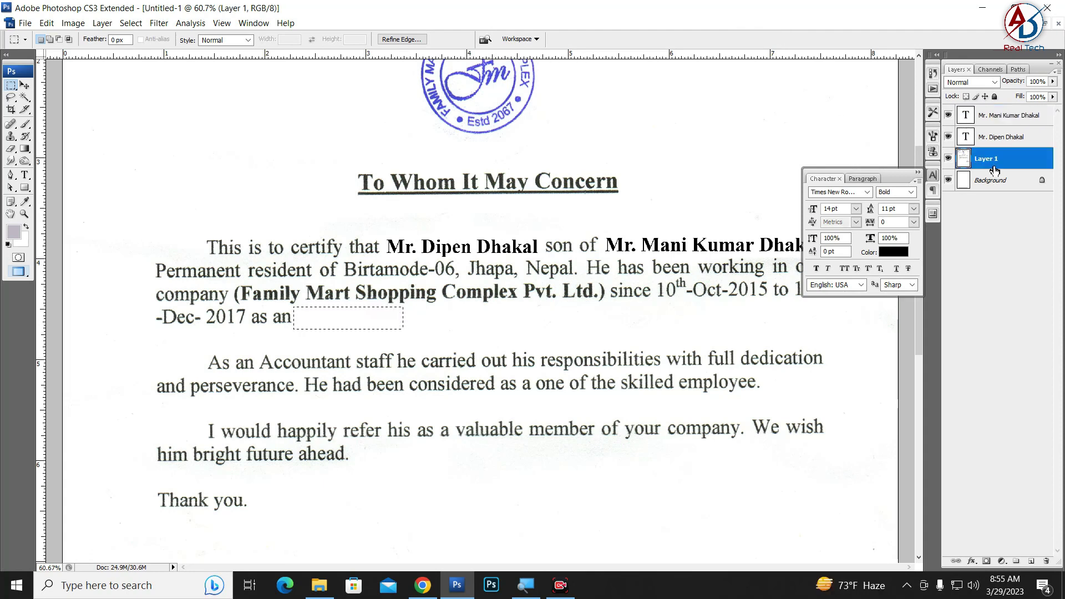
Step: Type the bold word "Manager." and move it to the end of the "-Dec- 2017 as an" line
{"action": "left_click", "coordinate": [25, 175]}
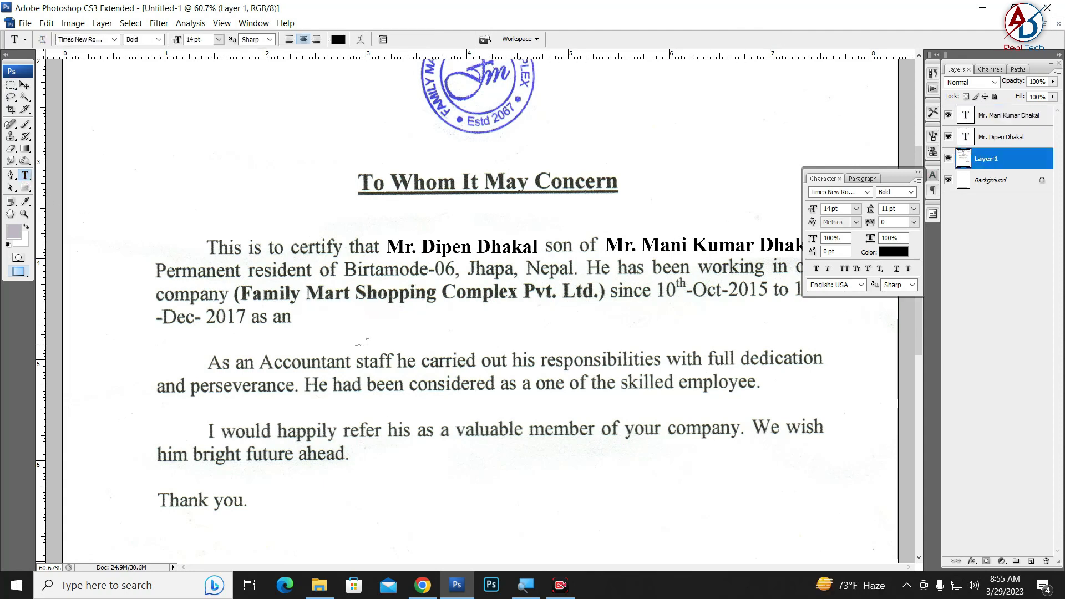
{"action": "left_click", "coordinate": [369, 344]}
{"action": "type", "text": "Manage"}
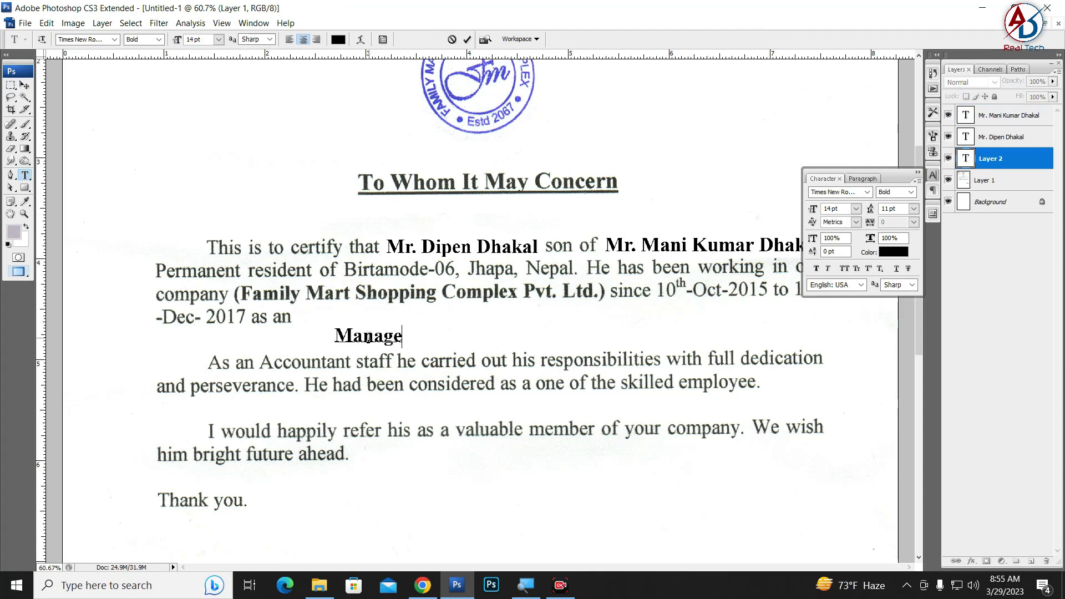
{"action": "type", "text": "r."}
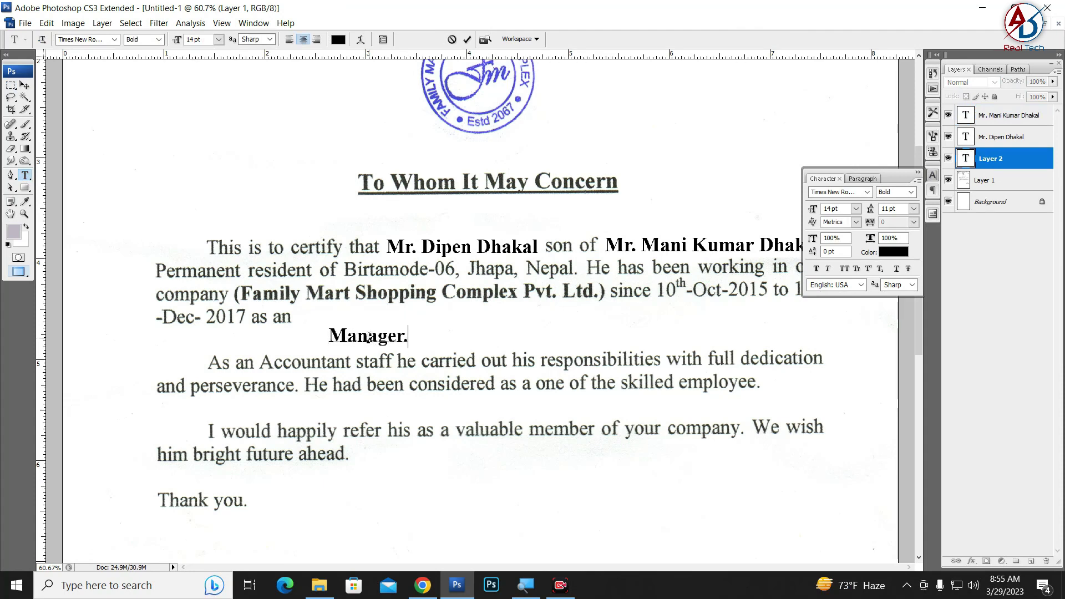
{"action": "left_click", "coordinate": [24, 84]}
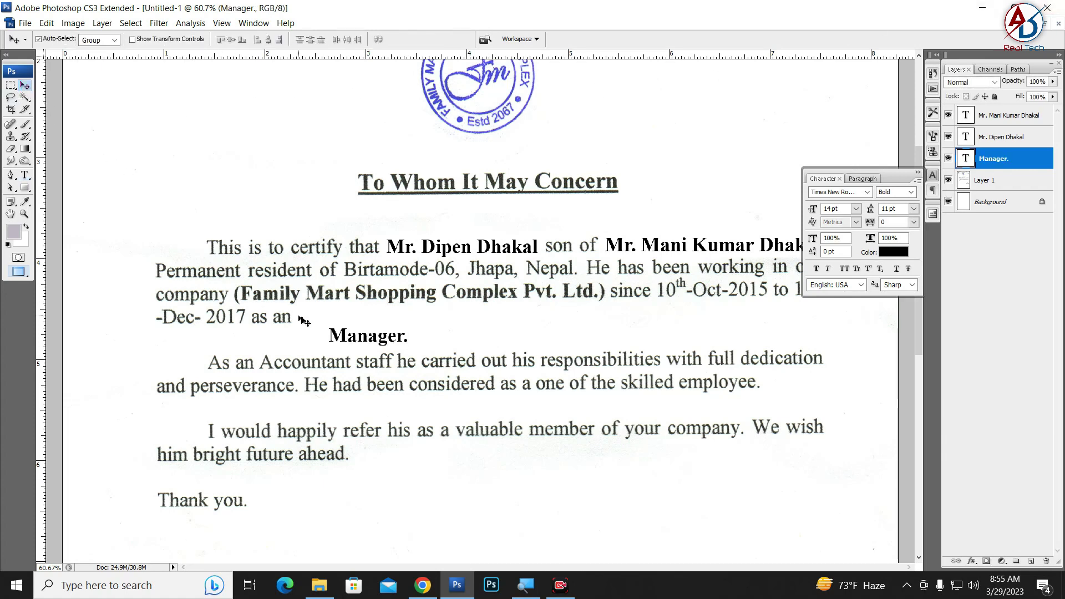
{"action": "left_click_drag", "start_coordinate": [347, 341], "coordinate": [311, 321]}
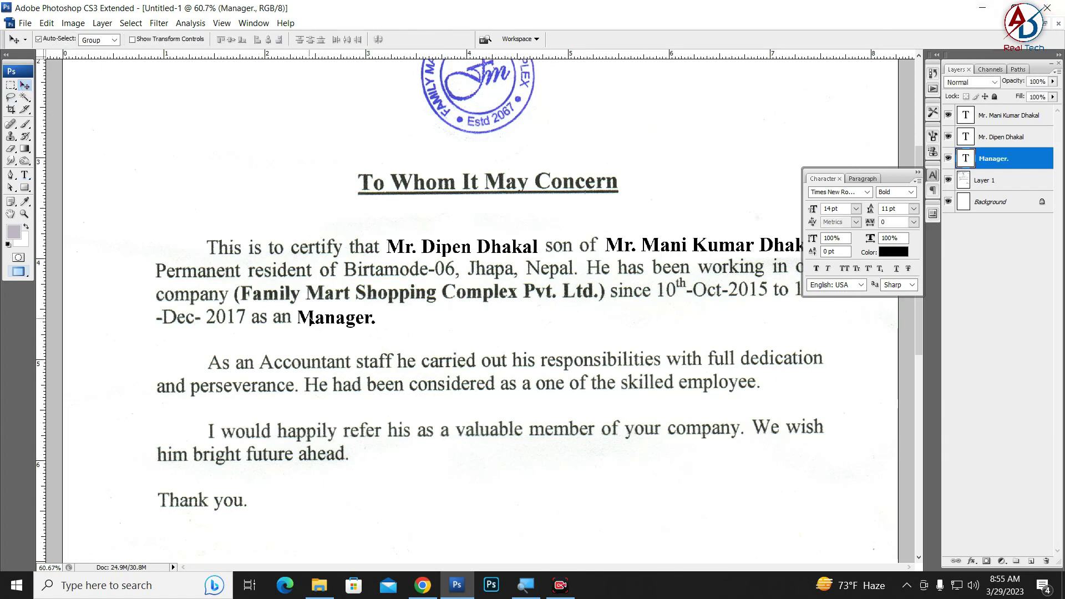
{"action": "scroll", "coordinate": [458, 331], "scroll_direction": "down", "scroll_amount": 2}
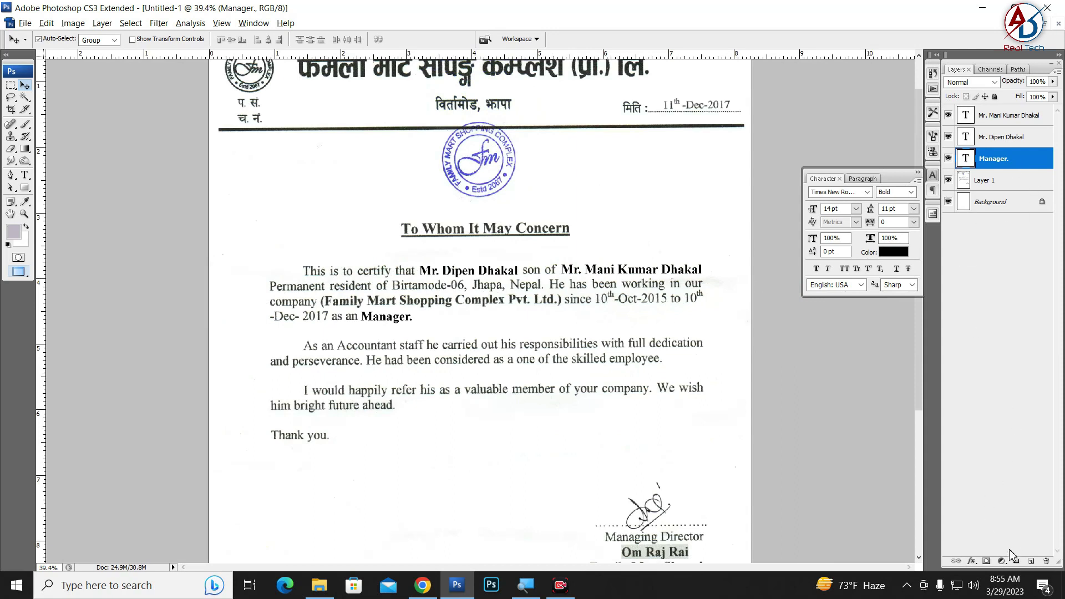
Step: Rasterize the second name, first name and "Manager." text layers
{"action": "left_click", "coordinate": [1012, 117]}
{"action": "right_click", "coordinate": [1012, 118]}
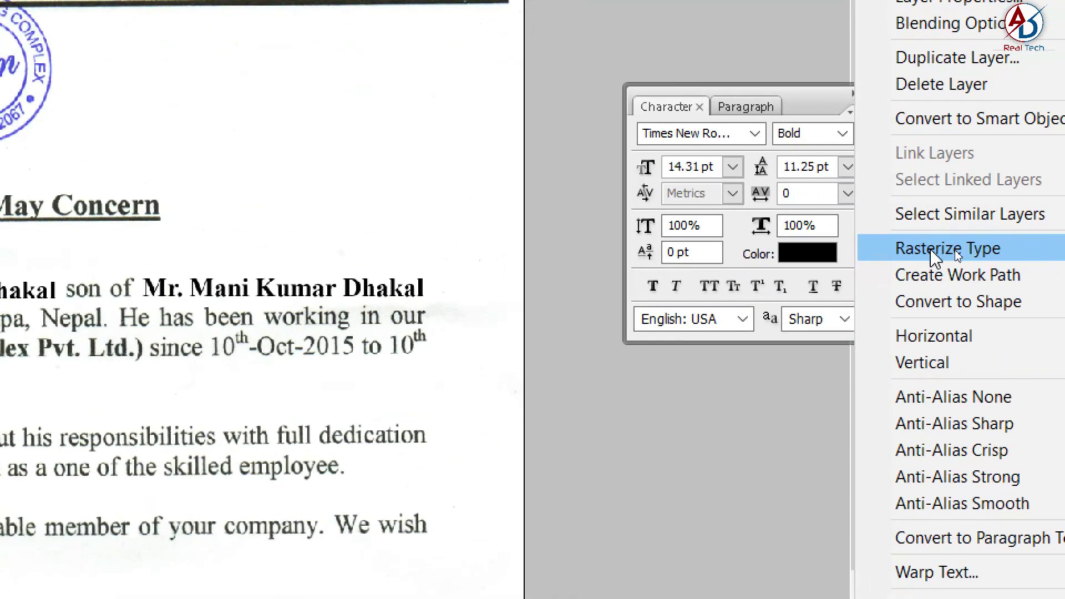
{"action": "left_click", "coordinate": [936, 249]}
{"action": "right_click", "coordinate": [1004, 137]}
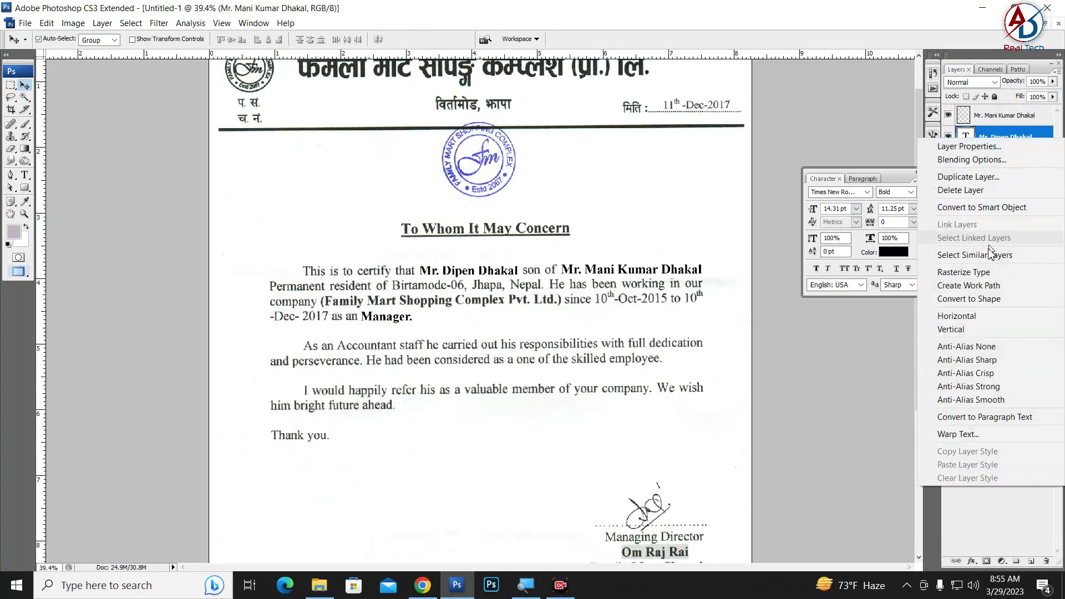
{"action": "left_click", "coordinate": [976, 272]}
{"action": "left_click", "coordinate": [1001, 155]}
{"action": "right_click", "coordinate": [1001, 157]}
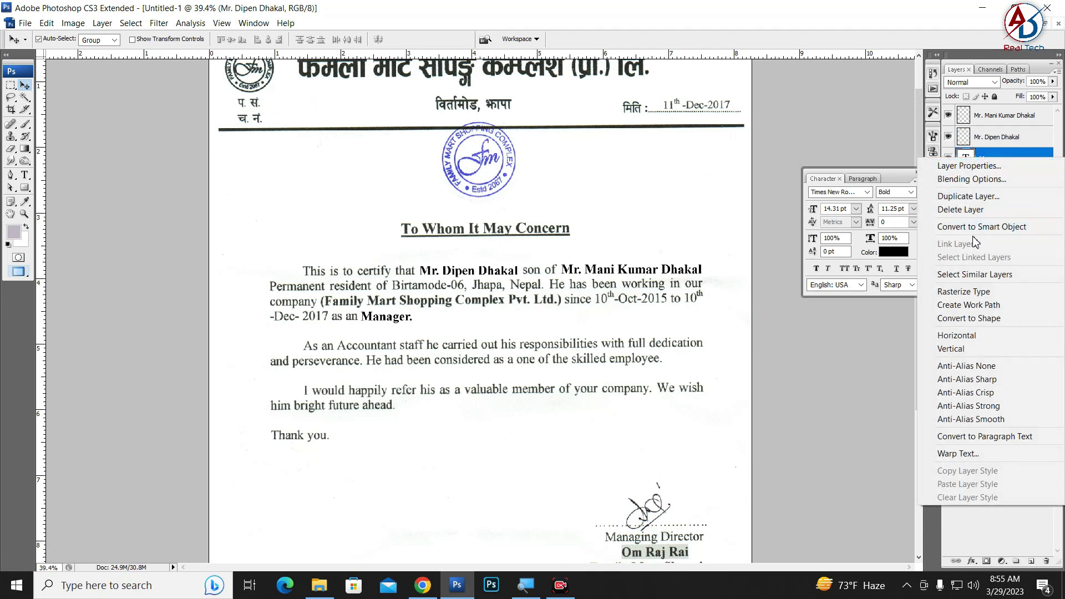
{"action": "left_click", "coordinate": [963, 292]}
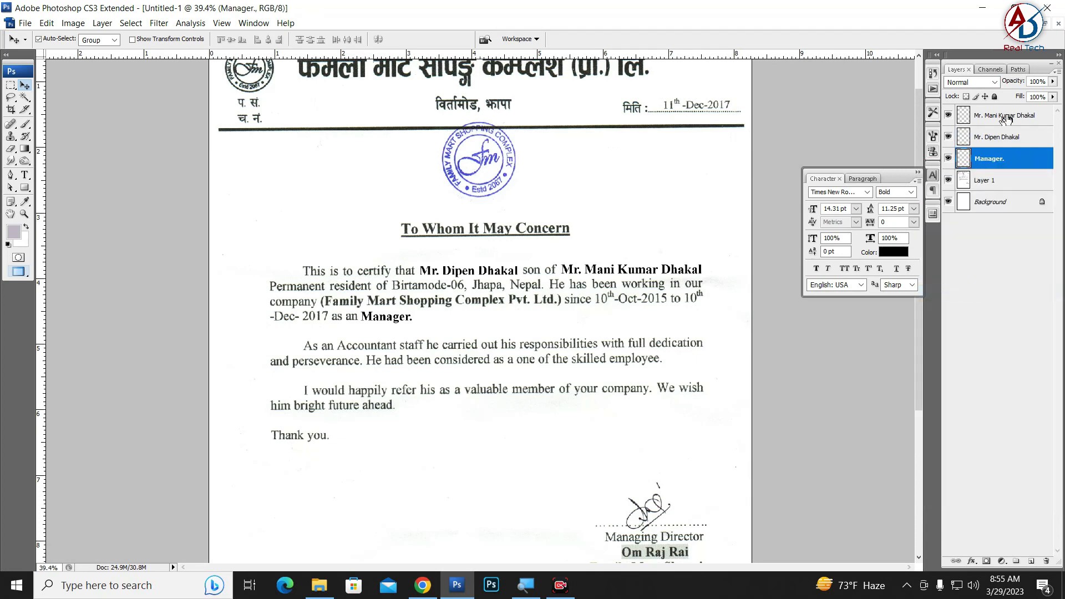
{"action": "left_click", "coordinate": [1013, 118]}
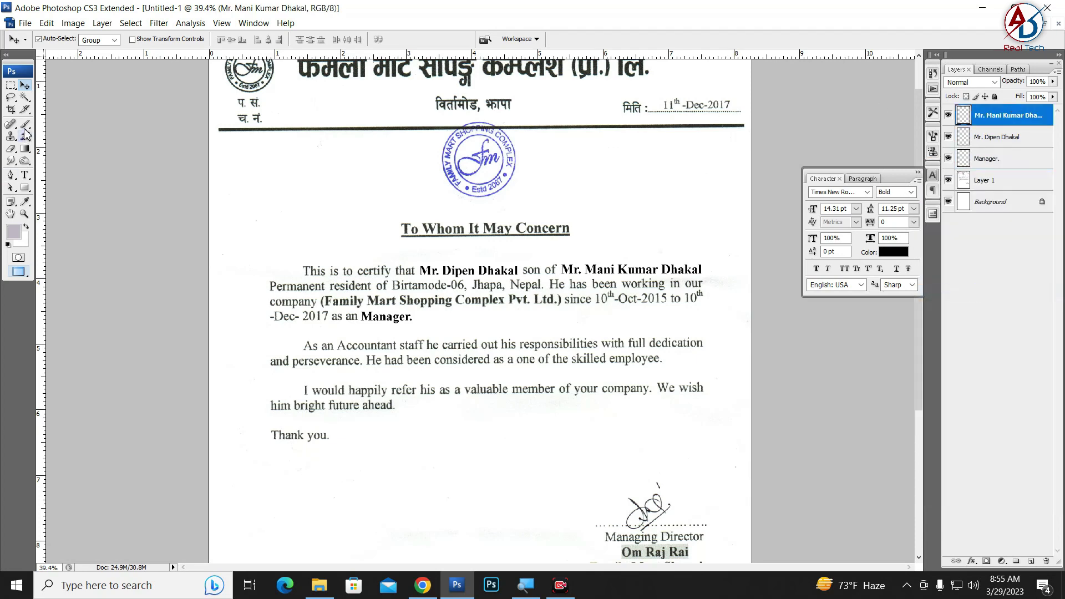
Step: Set up the Blur tool with a smaller brush in Normal mode and zoom in on the text
{"action": "left_click", "coordinate": [11, 161]}
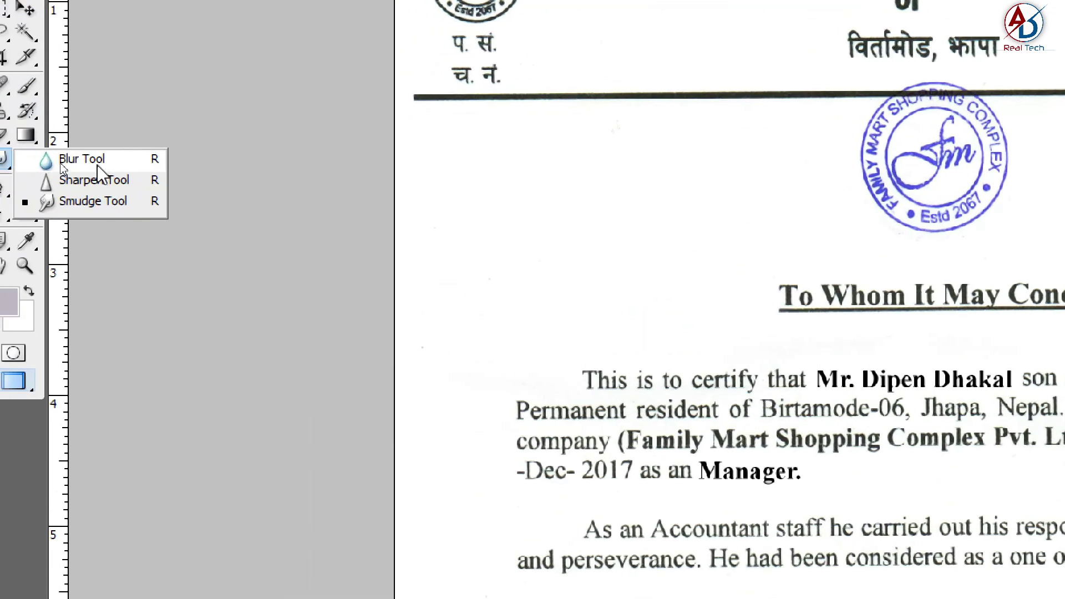
{"action": "left_click", "coordinate": [51, 161]}
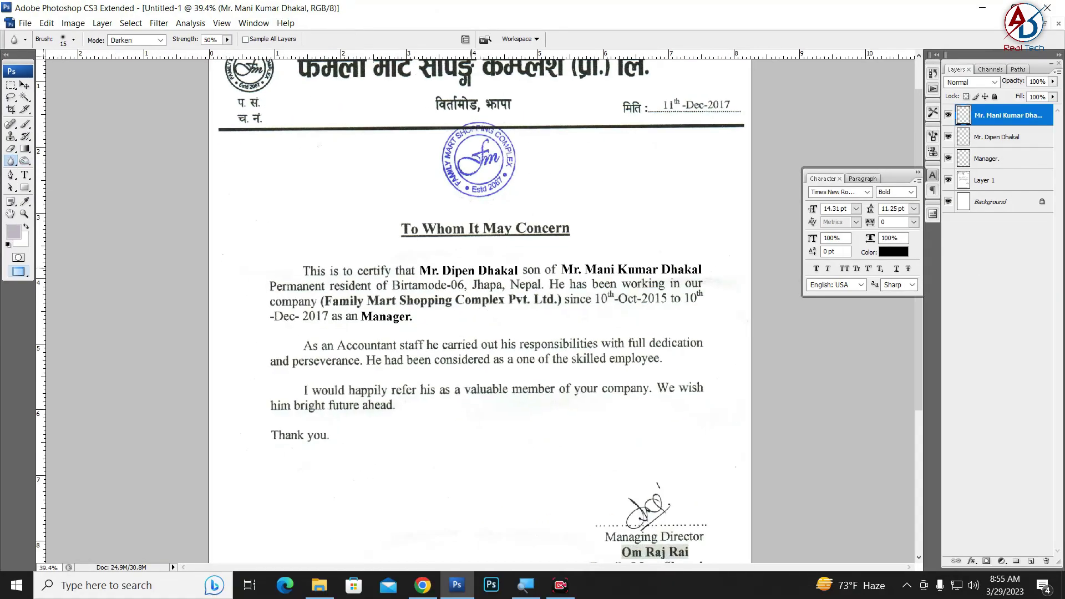
{"action": "key", "text": "bracketleft"}
{"action": "key", "text": "bracketleft"}
{"action": "key", "text": "bracketleft"}
{"action": "key", "text": "ctrl+plus"}
{"action": "key", "text": "ctrl+plus"}
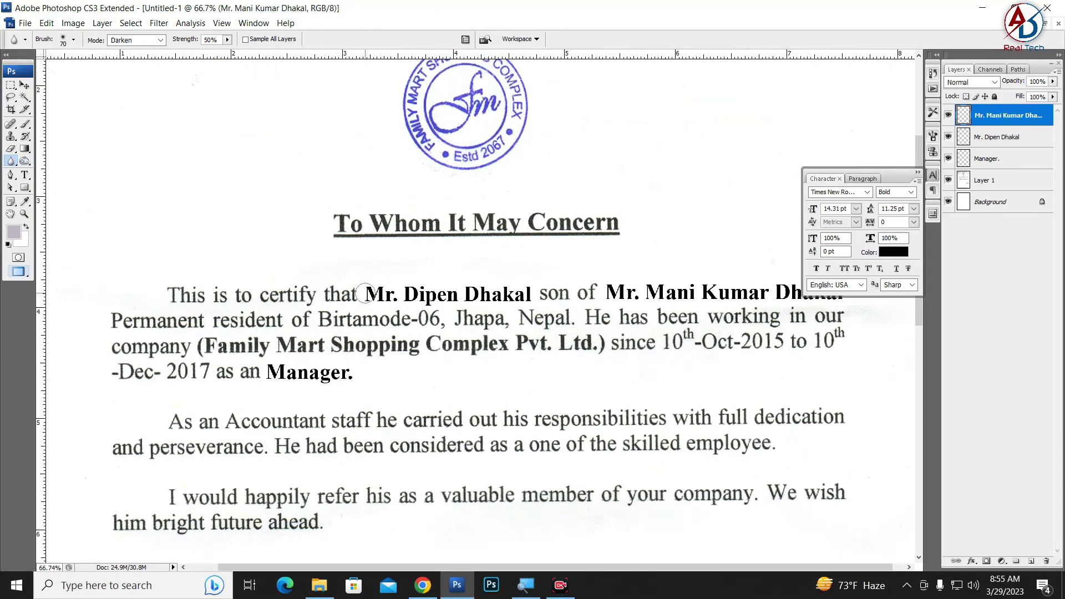
{"action": "key", "text": "shift+alt+n"}
{"action": "left_click", "coordinate": [159, 23]}
{"action": "mouse_move", "coordinate": [167, 165]}
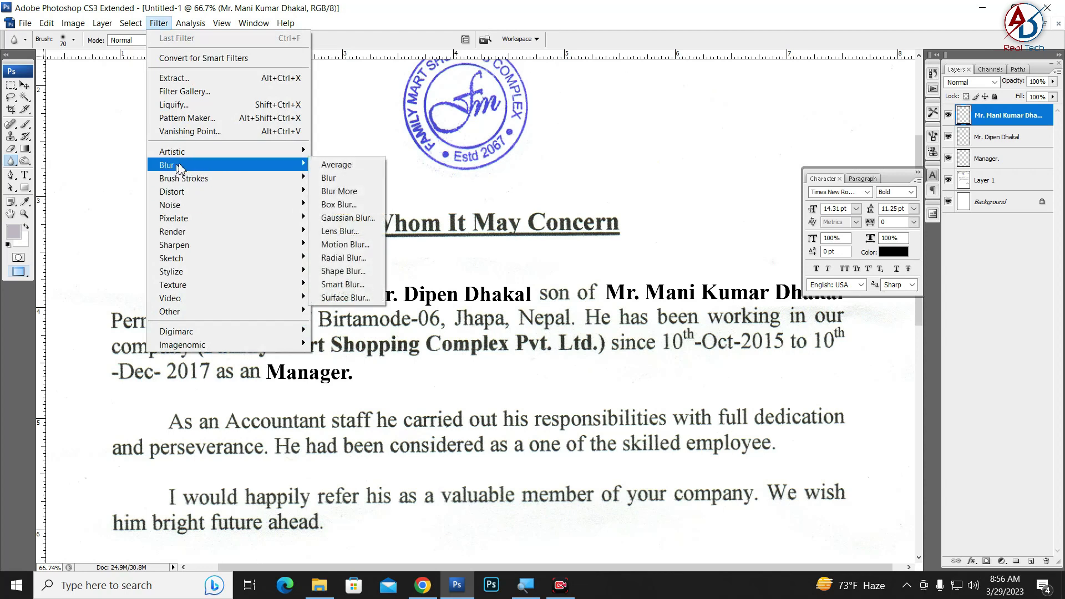
{"action": "left_click", "coordinate": [409, 6]}
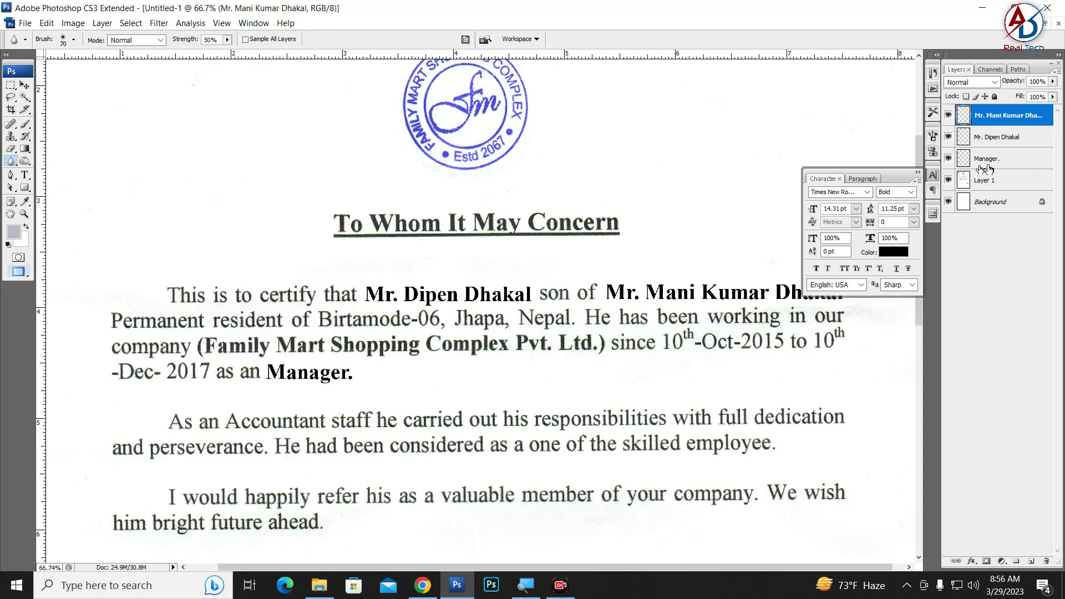
Step: Brush the blur over the bold second name on its own layer
{"action": "left_click", "coordinate": [996, 140]}
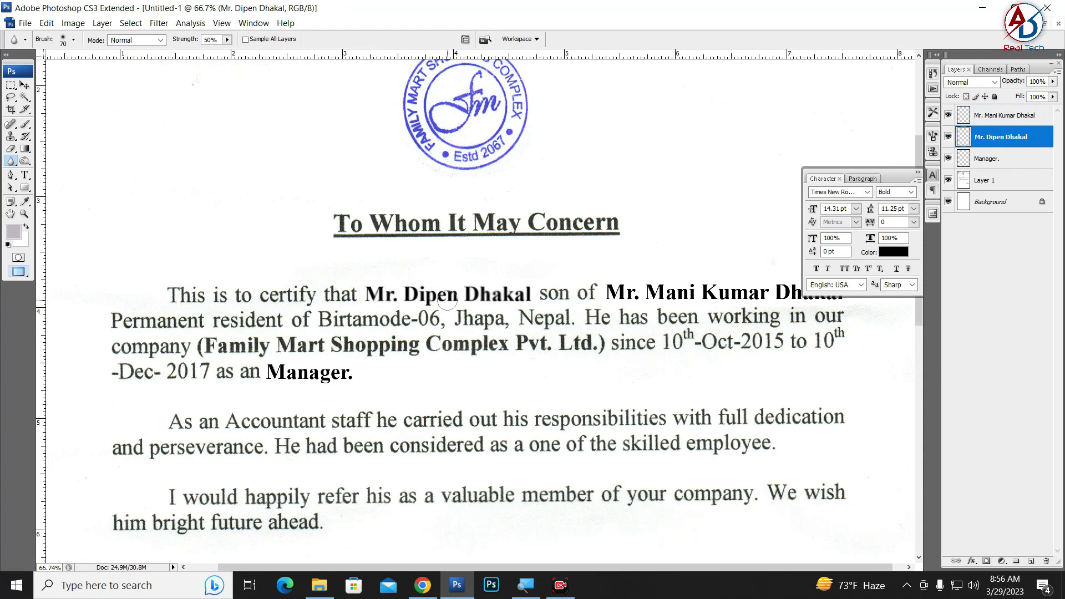
{"action": "scroll", "coordinate": [448, 301], "scroll_direction": "up", "scroll_amount": 1}
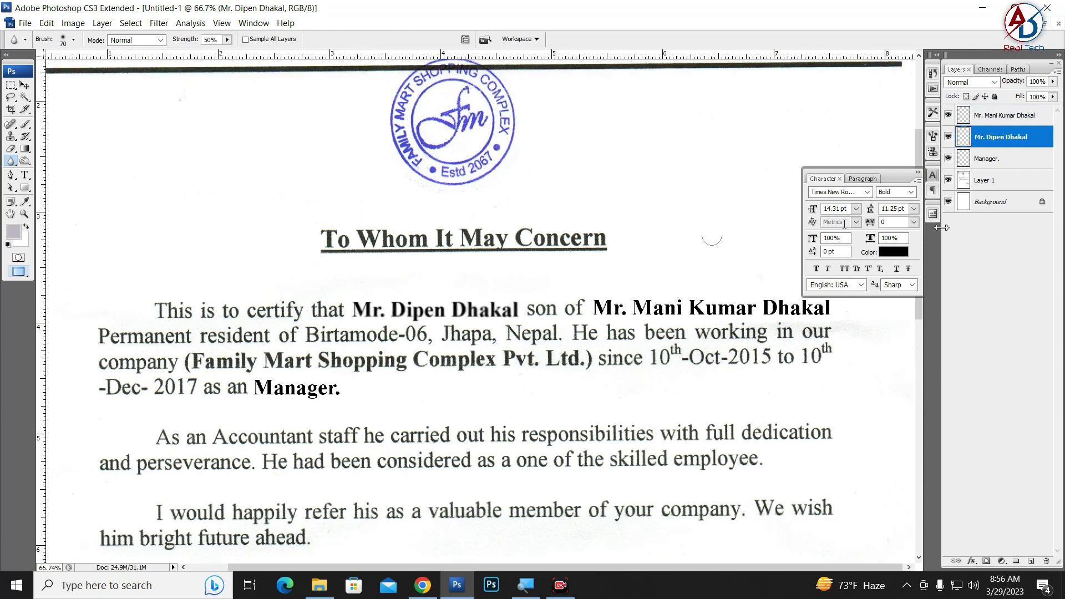
{"action": "left_click", "coordinate": [1004, 116]}
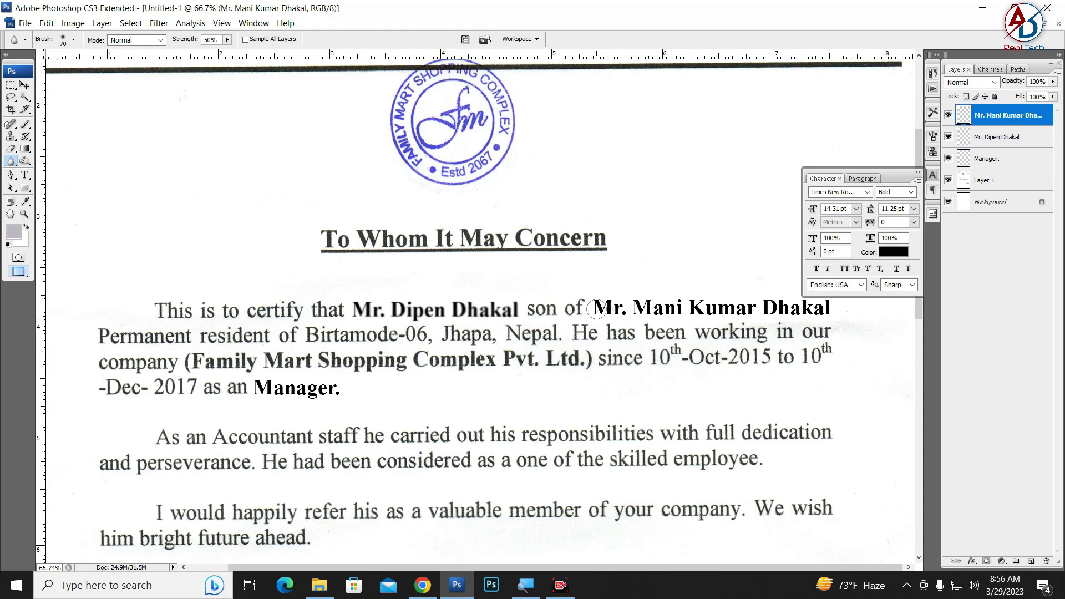
{"action": "left_click_drag", "start_coordinate": [674, 314], "coordinate": [815, 308]}
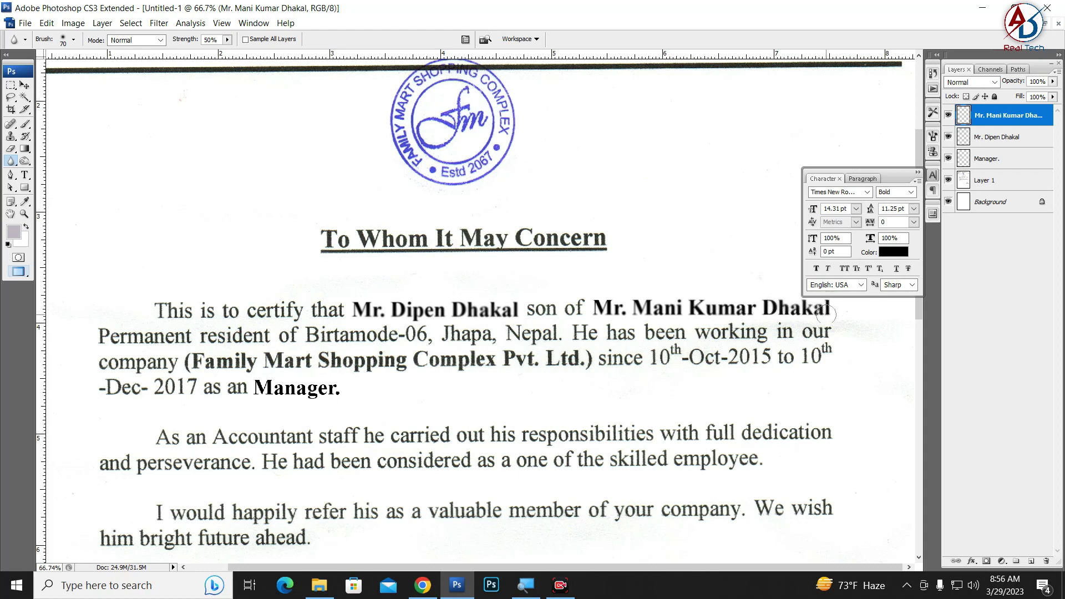
{"action": "scroll", "coordinate": [702, 327], "scroll_direction": "down", "scroll_amount": 2}
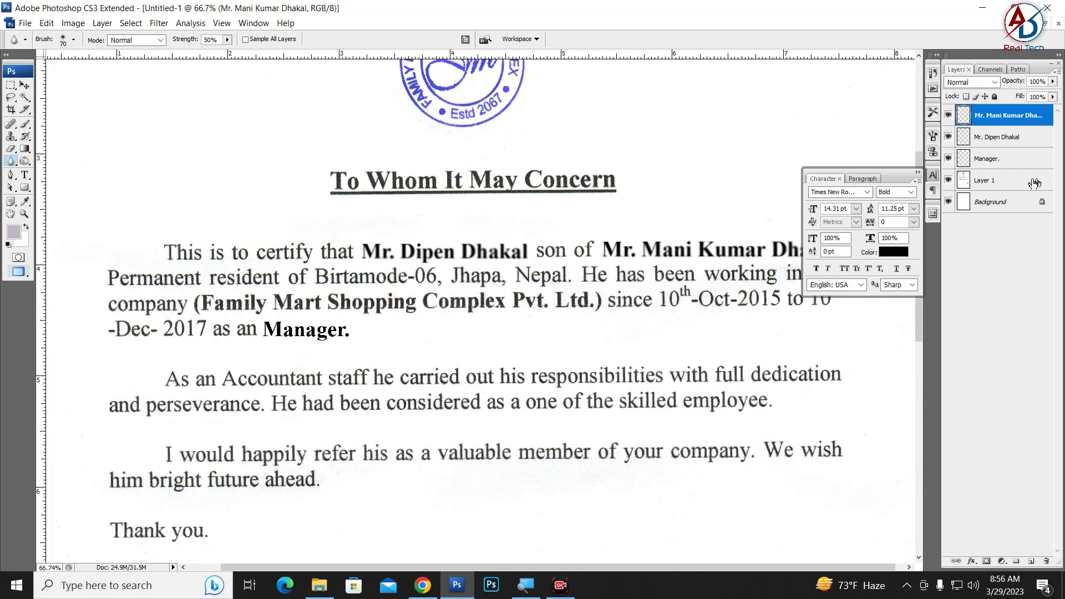
Step: With the "Manager." layer active, zoom out to the full page and reset colours to default black and white
{"action": "left_click", "coordinate": [1023, 158]}
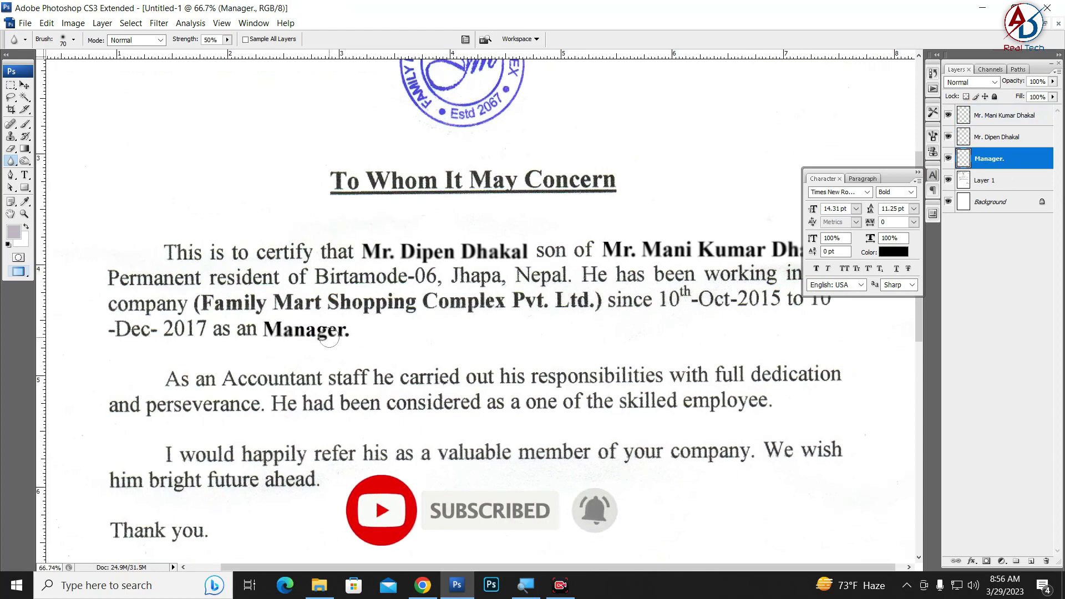
{"action": "scroll", "coordinate": [277, 339], "scroll_direction": "up", "scroll_amount": 4}
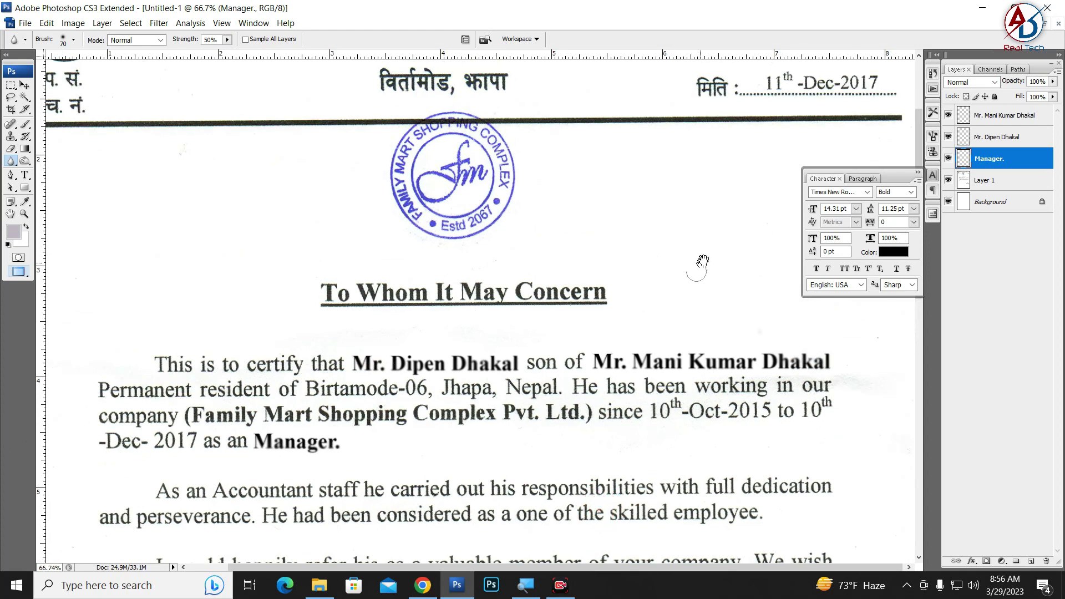
{"action": "scroll", "coordinate": [701, 263], "scroll_direction": "up", "scroll_amount": 3}
{"action": "scroll", "coordinate": [744, 225], "scroll_direction": "down", "scroll_amount": 2}
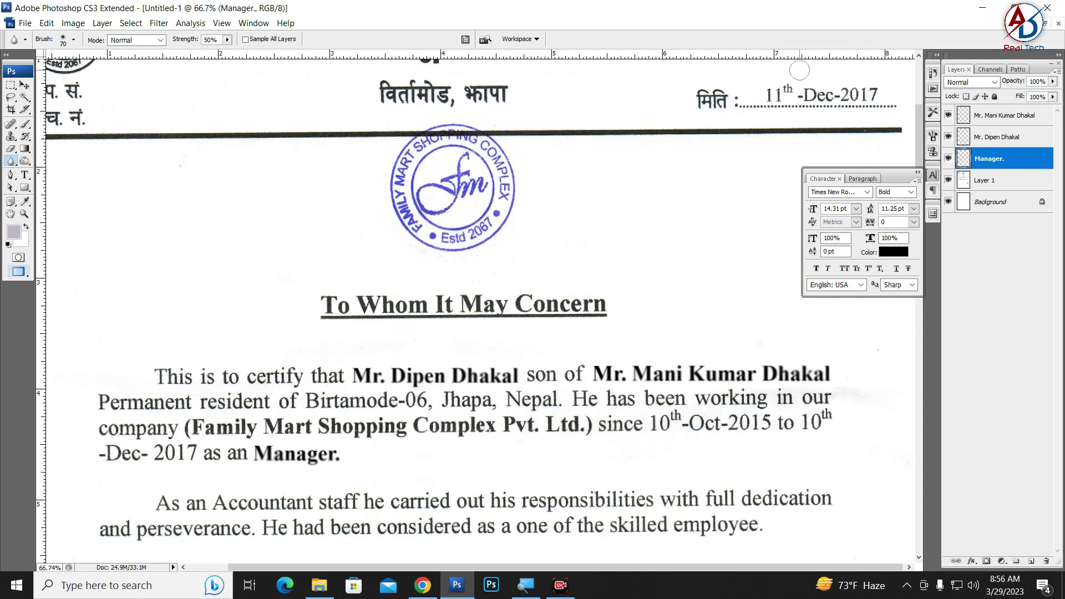
{"action": "scroll", "coordinate": [380, 302], "scroll_direction": "down", "scroll_amount": 5}
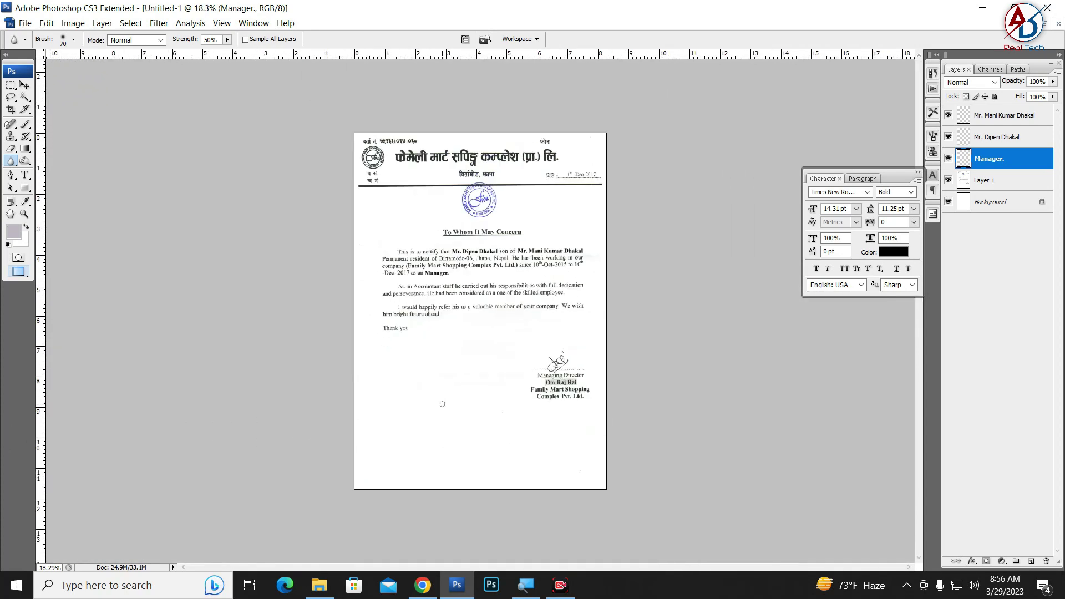
{"action": "scroll", "coordinate": [442, 404], "scroll_direction": "up", "scroll_amount": 2}
{"action": "scroll", "coordinate": [442, 404], "scroll_direction": "down", "scroll_amount": 2}
{"action": "scroll", "coordinate": [417, 375], "scroll_direction": "up", "scroll_amount": 2}
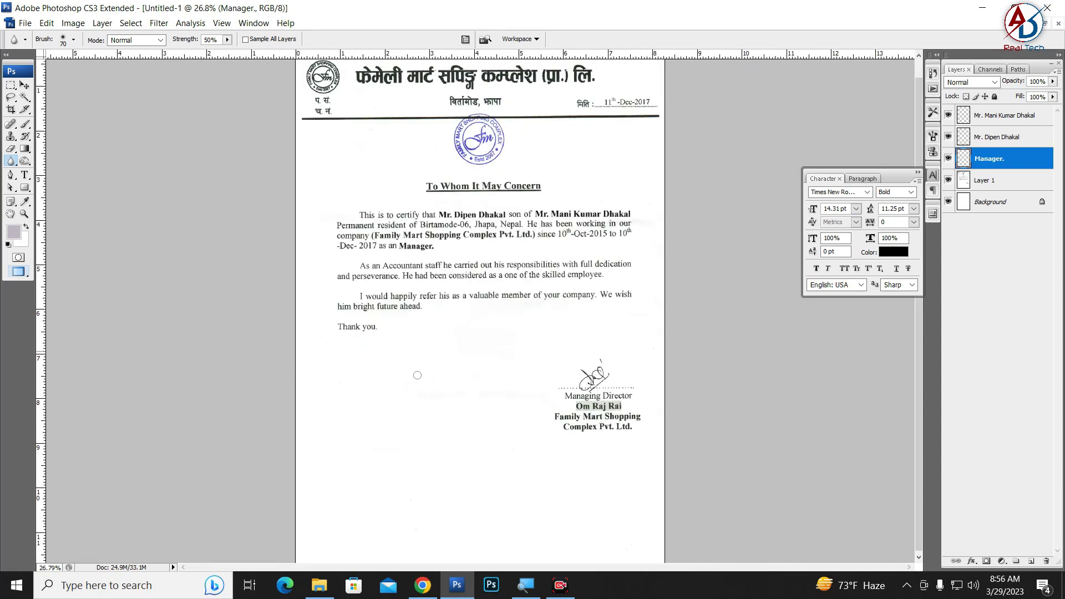
{"action": "left_click", "coordinate": [25, 86]}
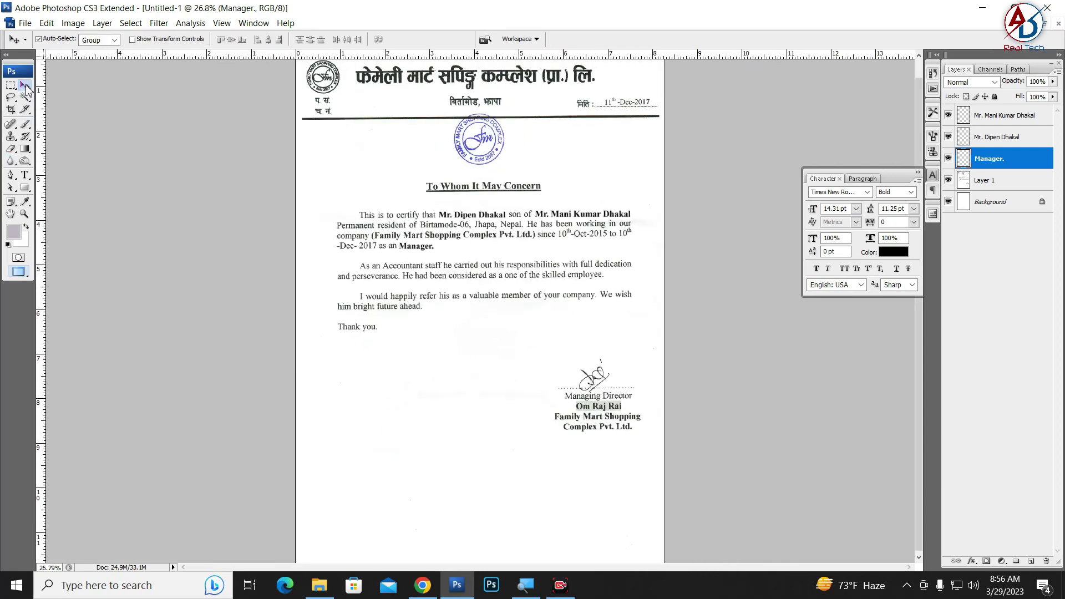
{"action": "left_click", "coordinate": [8, 244]}
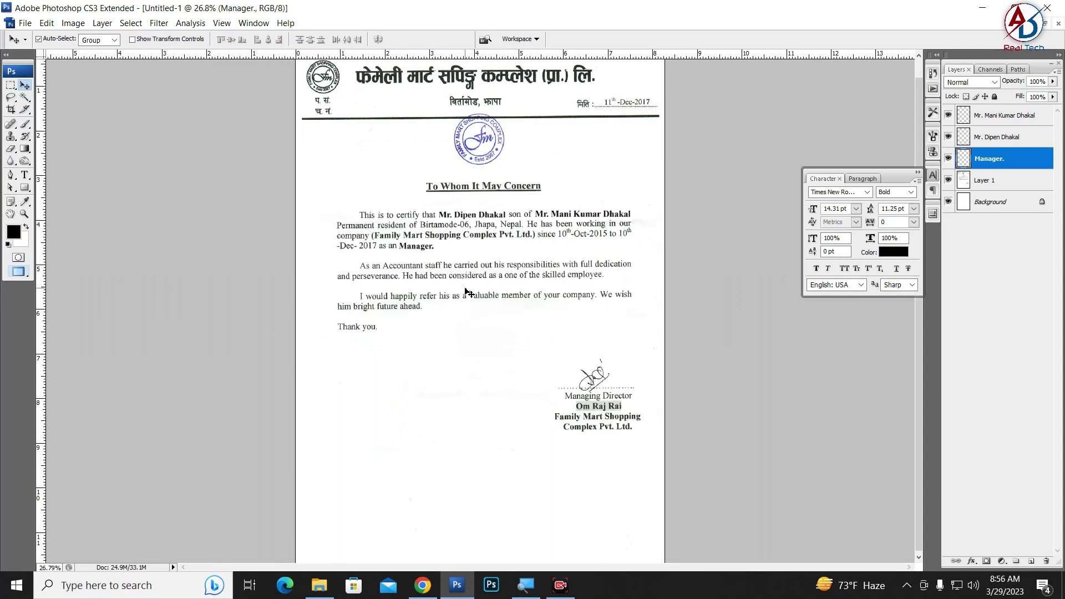